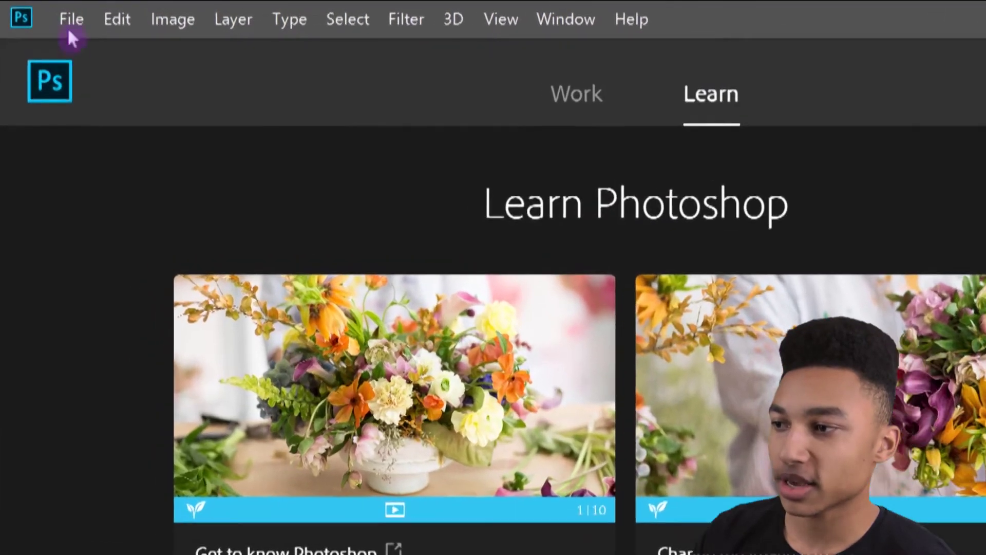
Step: Open the green-screen portrait photo What is PHOTOSHOP.ARW
click(56, 15)
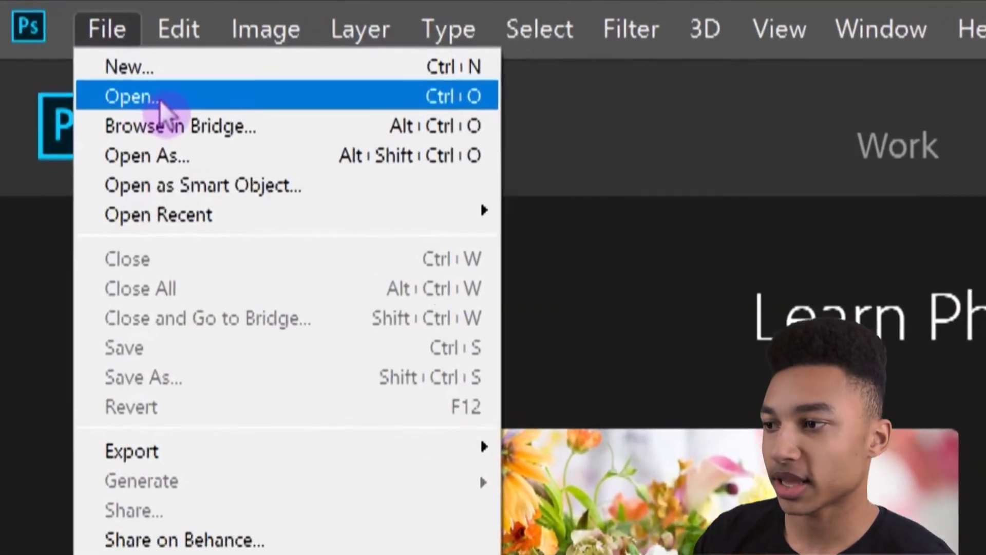
click(128, 85)
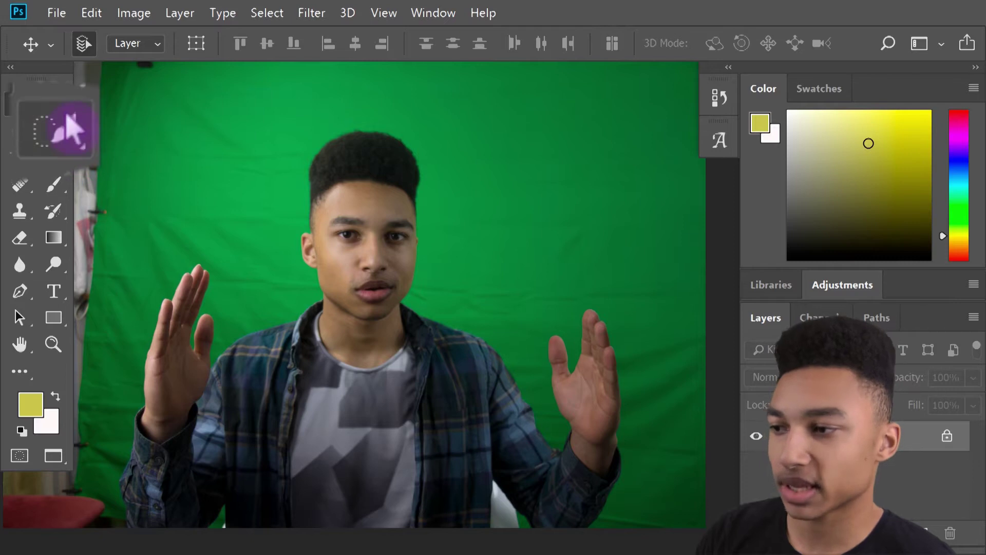
Step: Select the whole person, including head, shirt, arms and both hands, with the Quick Selection Tool, leaving out the green backdrop
click(62, 133)
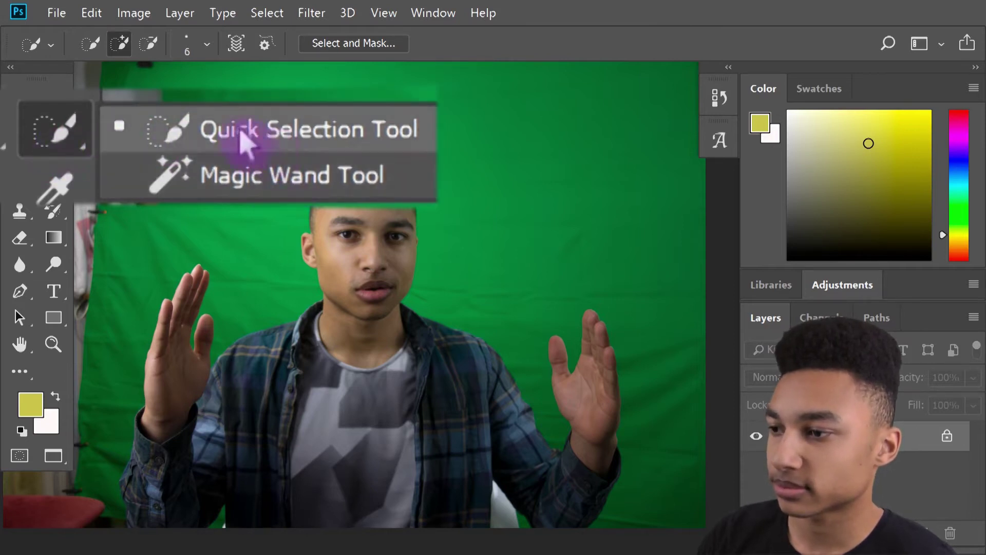
click(248, 135)
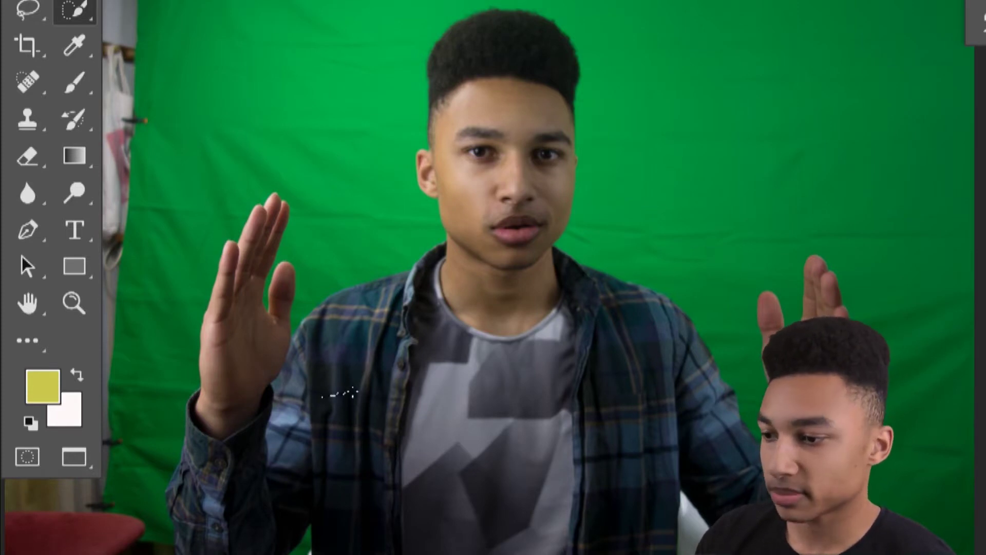
mouse_move(464, 397)
mouse_down()
mouse_move(511, 393)
mouse_move(553, 331)
mouse_move(524, 164)
mouse_up()
drag(515, 112, 524, 74)
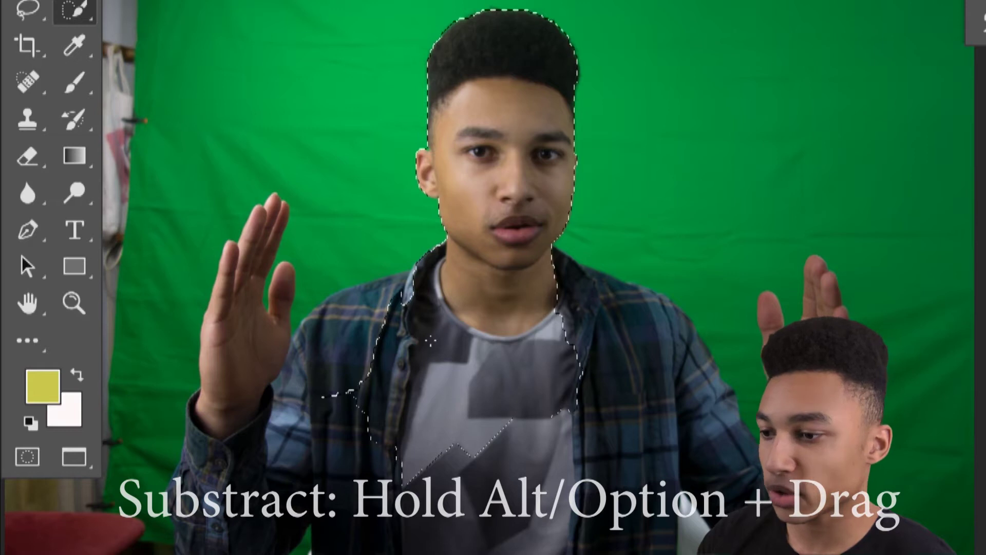
drag(335, 358, 288, 383)
drag(250, 411, 237, 369)
mouse_move(374, 343)
mouse_down()
mouse_move(359, 316)
mouse_move(329, 303)
mouse_move(667, 309)
mouse_move(665, 414)
mouse_move(767, 334)
mouse_up()
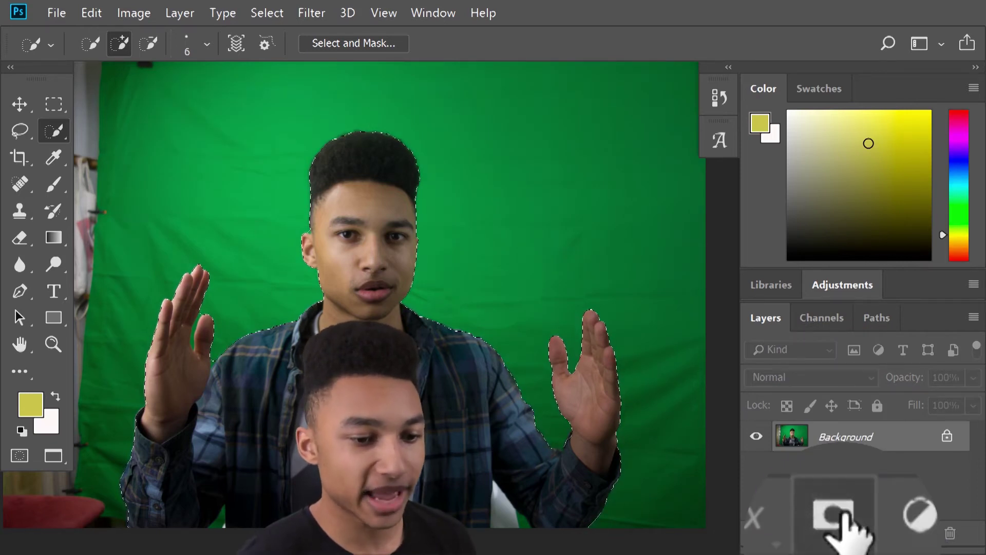
click(833, 514)
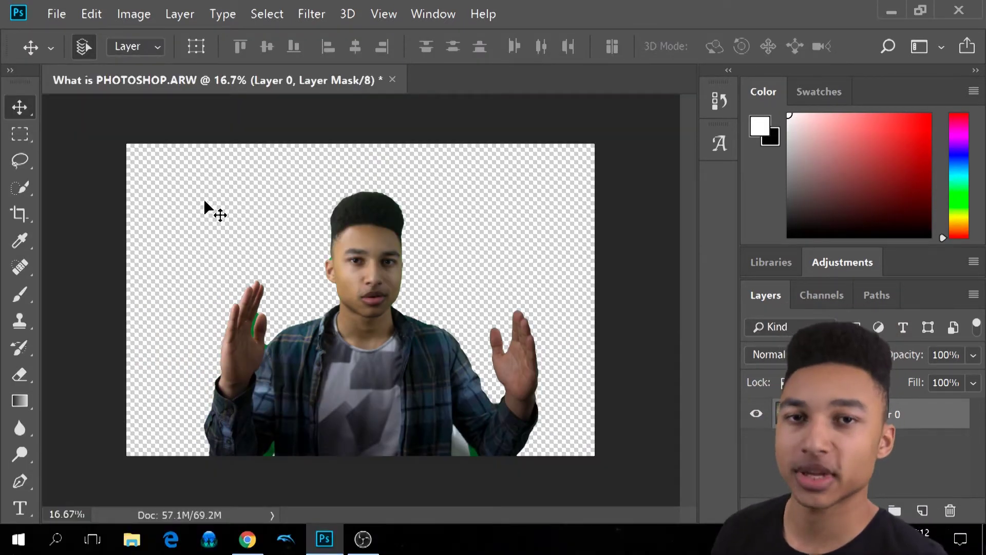
key(ctrl+z)
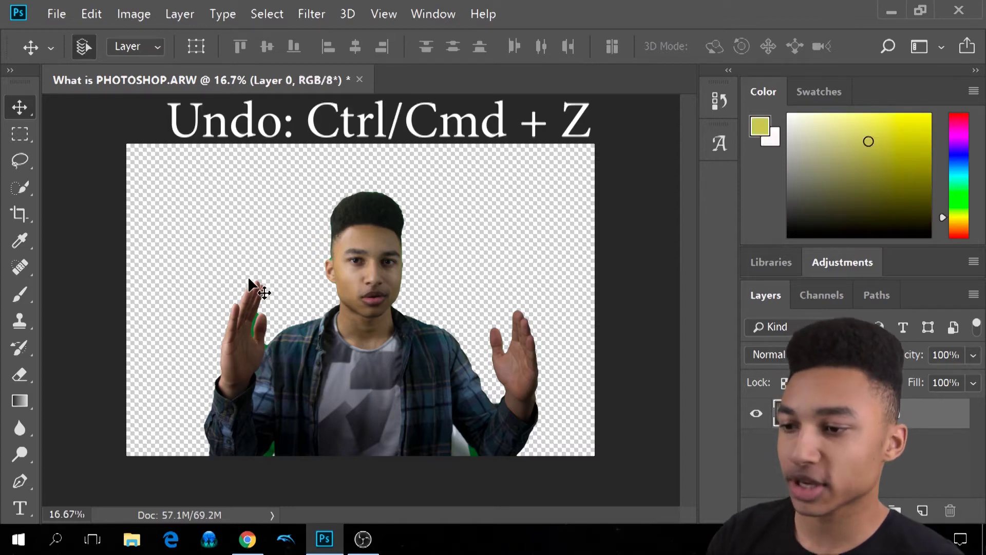
key(ctrl+z)
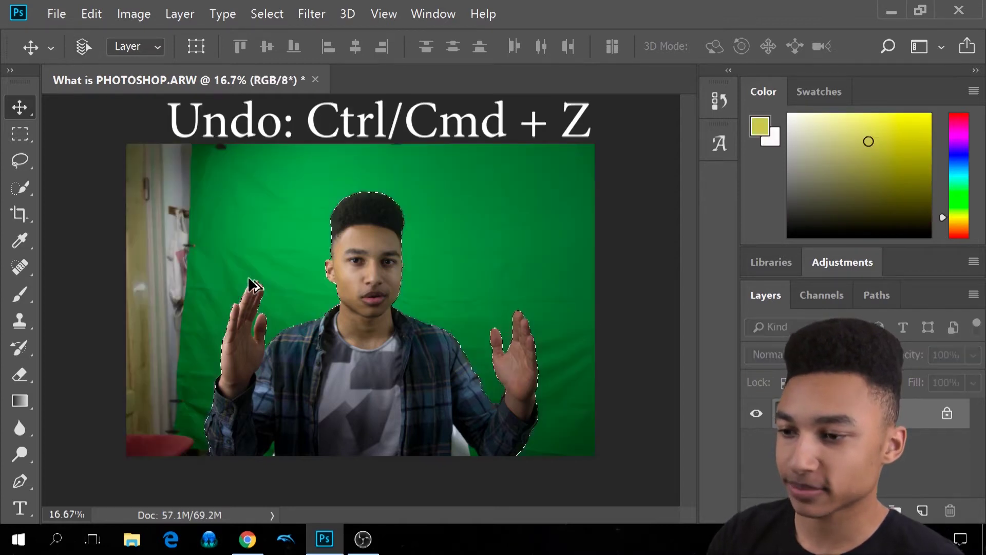
Step: Open the person's selection in Select and Mask and set the view mode to Overlay
key(w)
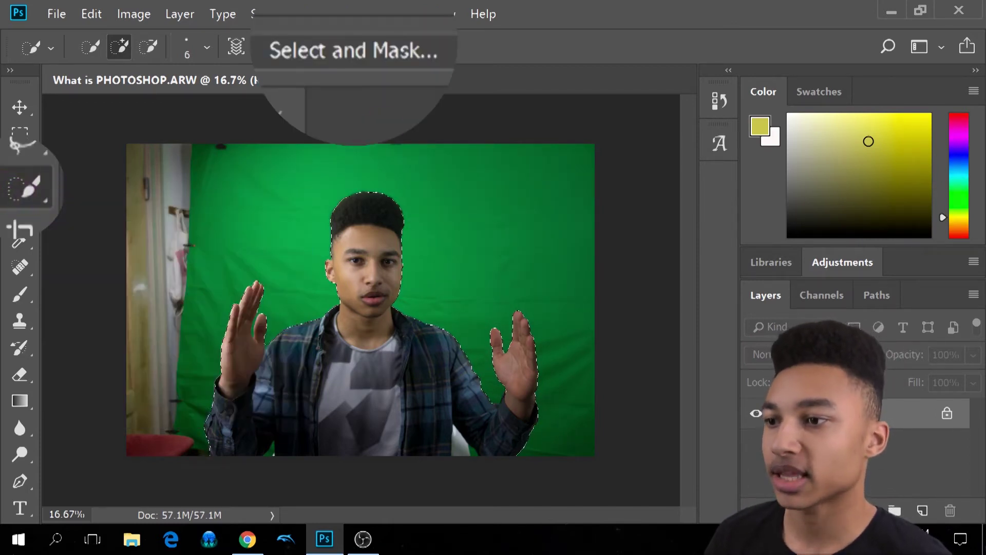
click(325, 58)
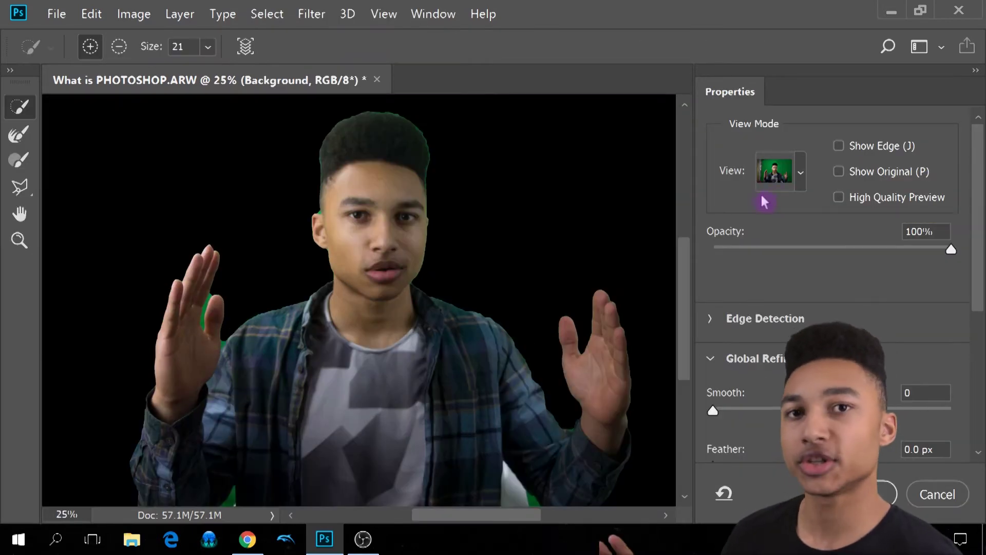
click(800, 181)
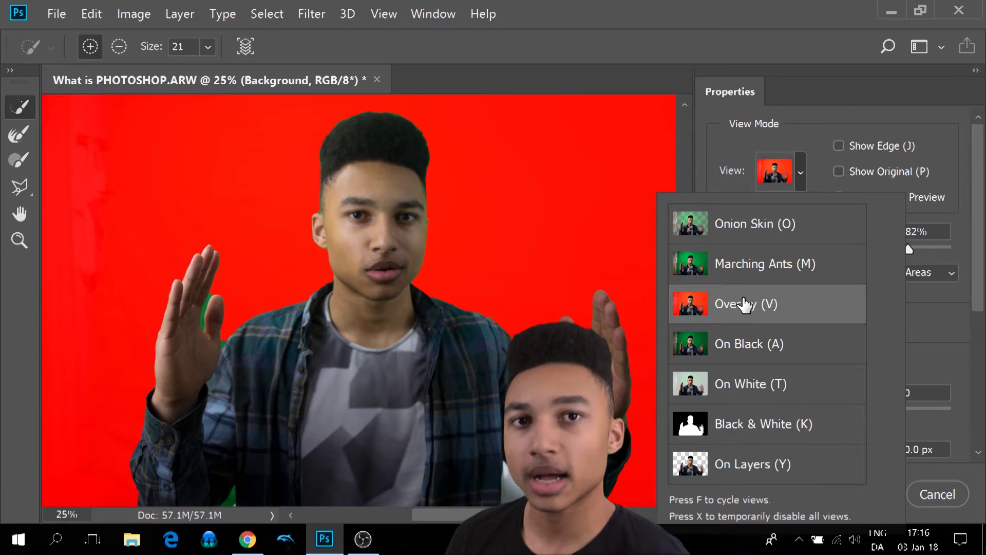
click(745, 304)
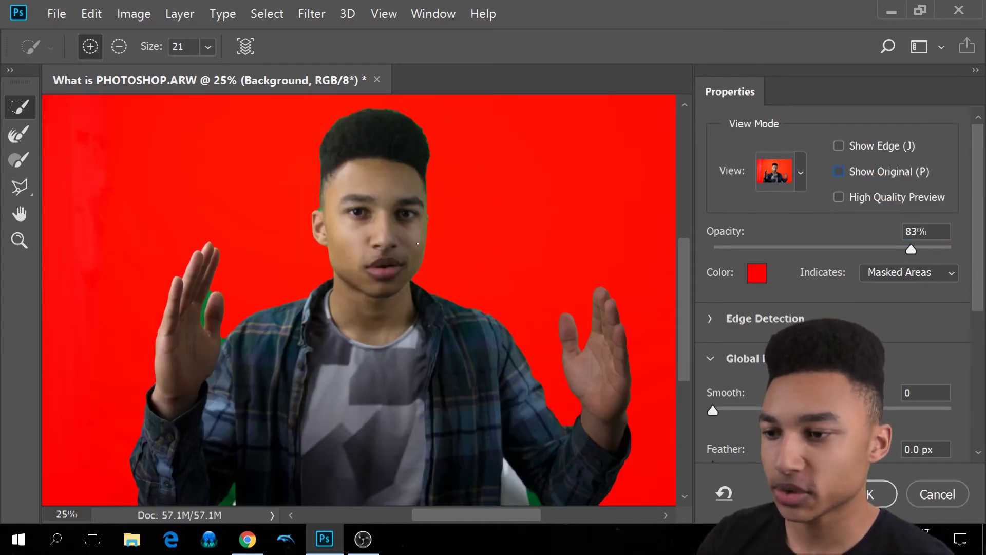
Step: Brush over the top edge of the hair with the Refine Edge Brush to remove the green fringe
scroll(304, 230, up, 3)
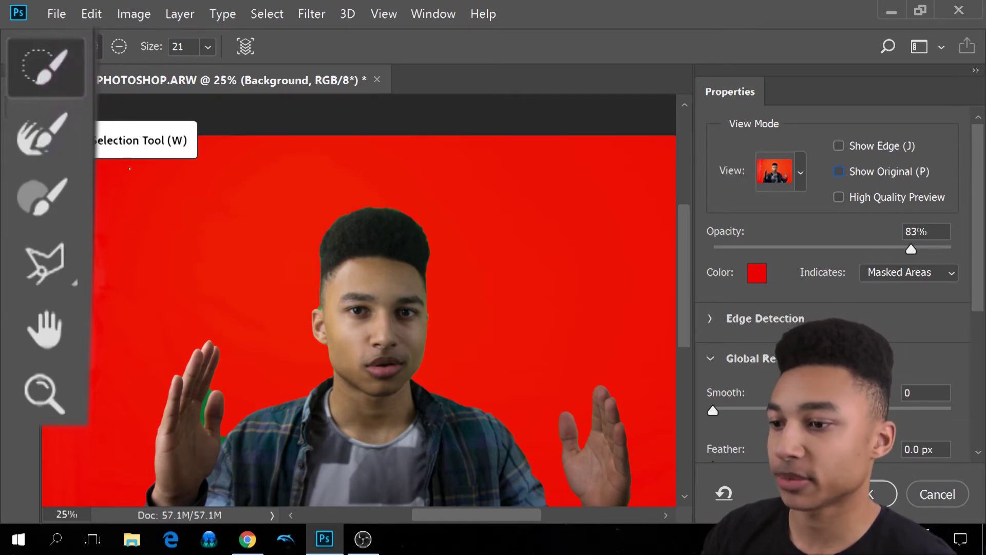
scroll(384, 313, down, 1)
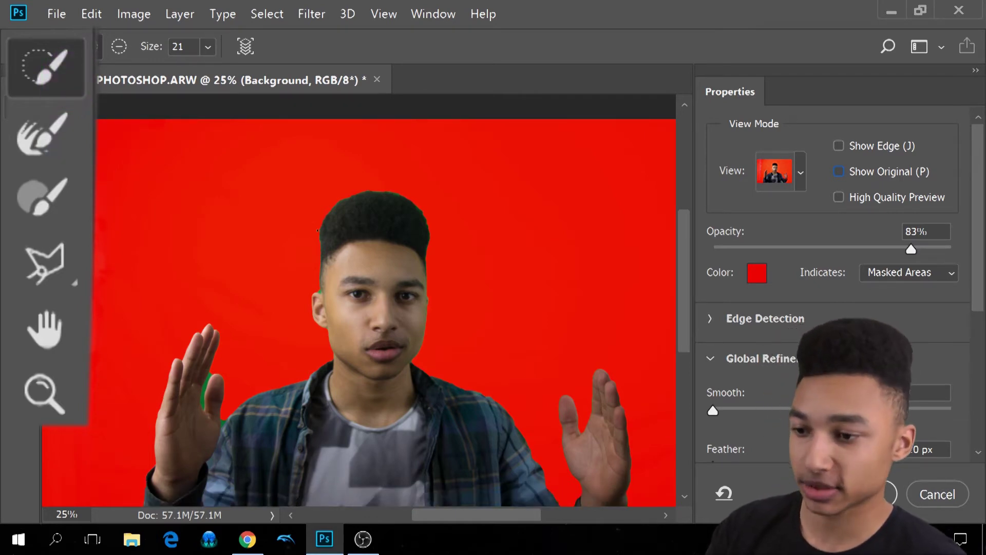
click(61, 139)
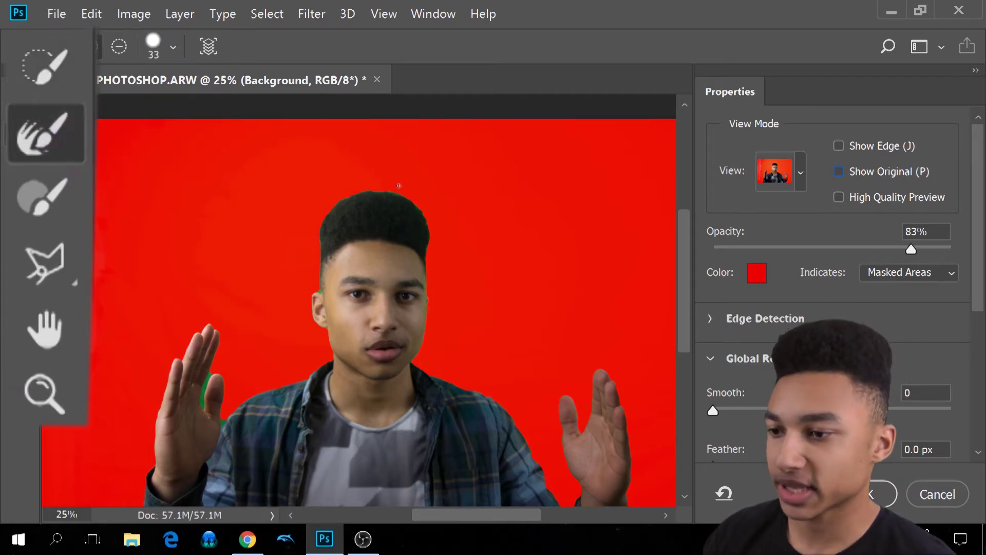
key(ctrl+plus)
key(ctrl+plus)
key(ctrl+plus)
key(ctrl+plus)
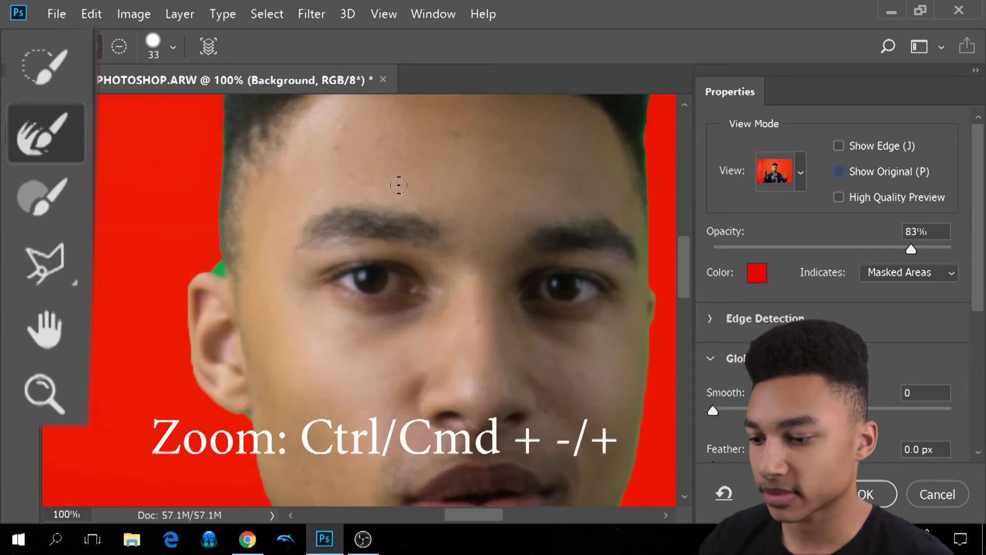
mouse_move(454, 172)
mouse_down()
mouse_move(480, 359)
mouse_move(393, 424)
mouse_move(341, 424)
mouse_move(324, 313)
mouse_up()
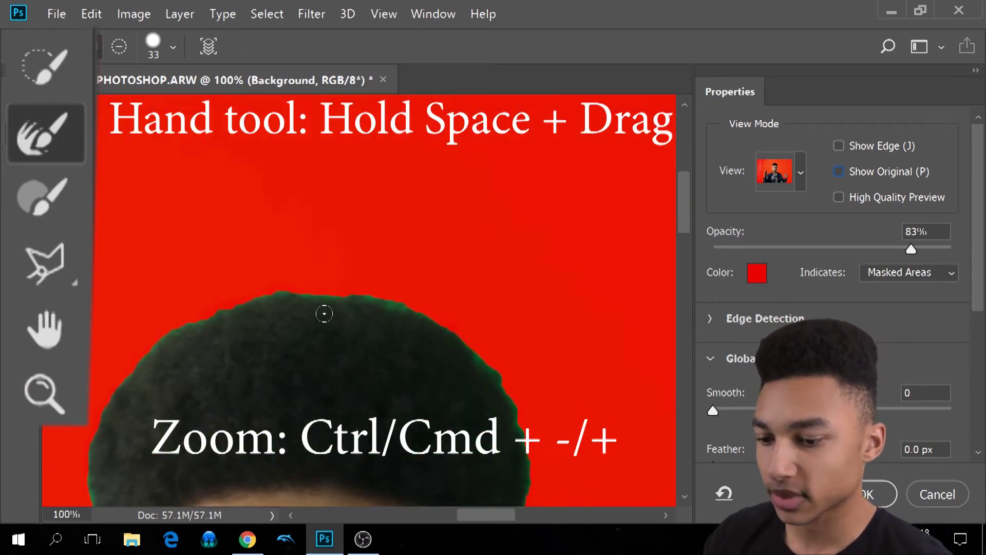
key(ctrl+plus)
key(ctrl+plus)
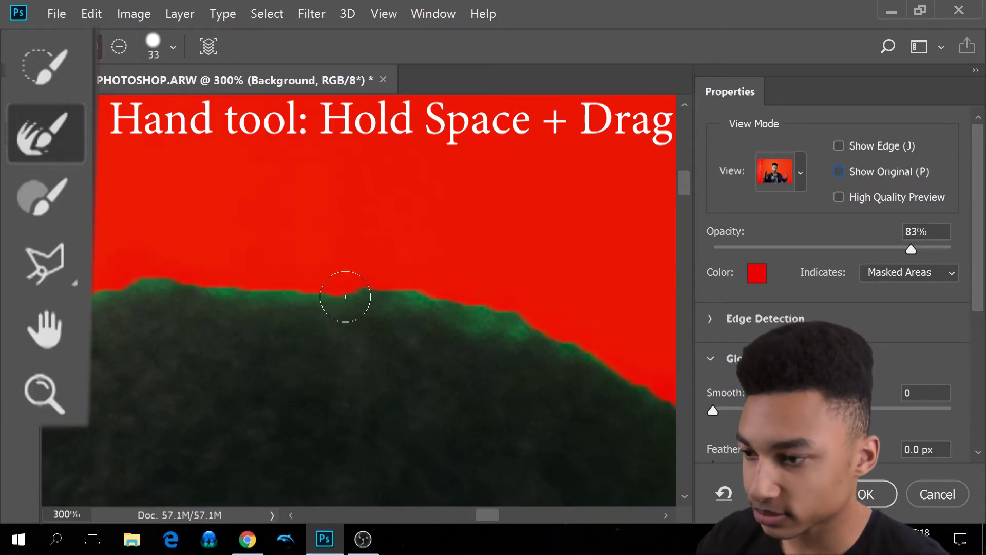
mouse_move(307, 291)
mouse_down()
mouse_move(477, 304)
mouse_move(550, 341)
mouse_move(399, 295)
mouse_move(125, 290)
mouse_move(428, 270)
mouse_up()
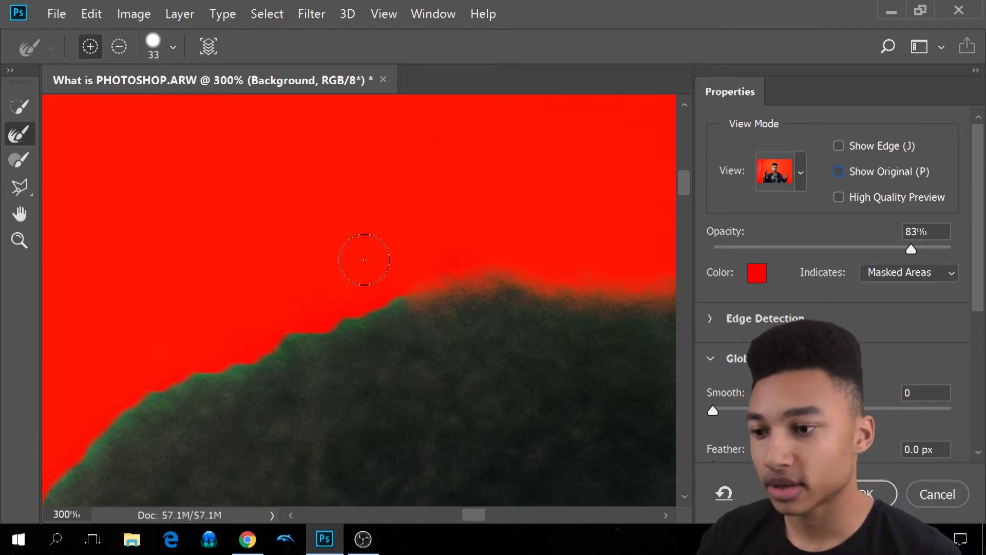
Step: Refine the hair edge on the image's left side, from the crown down to just above the ear
mouse_move(387, 302)
mouse_down()
mouse_move(390, 329)
mouse_move(392, 310)
mouse_move(408, 304)
mouse_move(330, 325)
mouse_move(159, 403)
mouse_up()
drag(170, 496, 191, 362)
drag(286, 316, 415, 187)
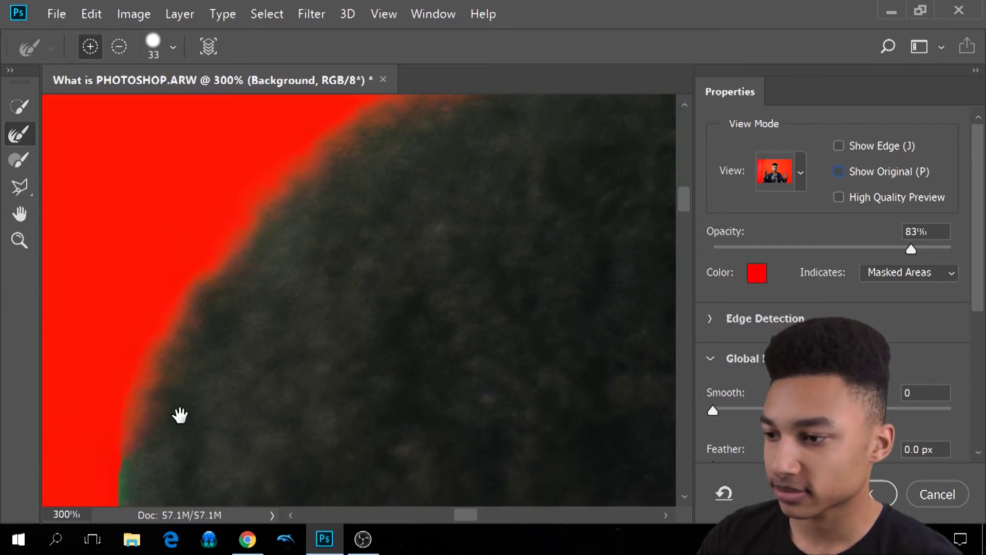
drag(181, 414, 236, 200)
drag(229, 414, 255, 226)
drag(187, 409, 234, 236)
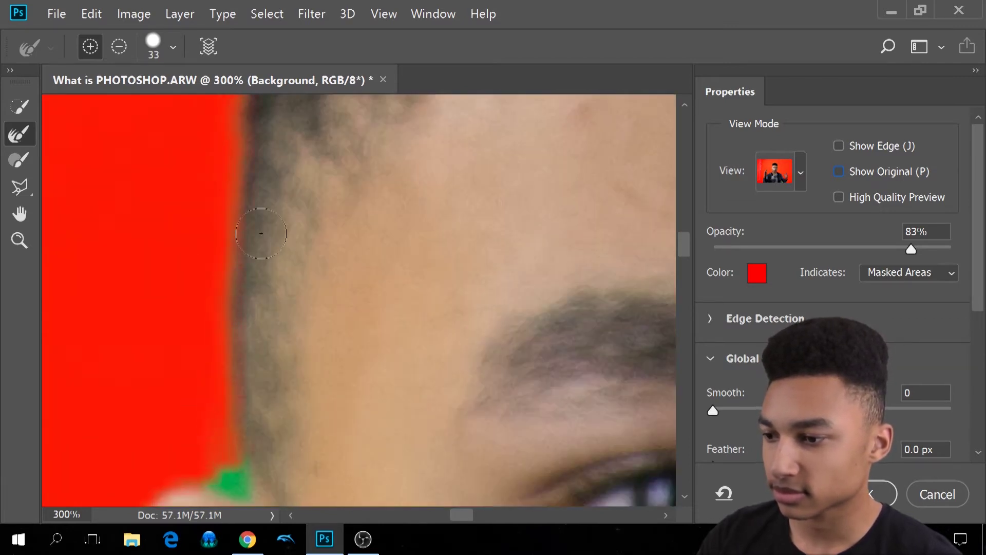
Step: Refine the hair edge on the image's right side, from the crown down to the temple
mouse_move(200, 280)
mouse_down()
mouse_move(522, 236)
mouse_move(499, 291)
mouse_up()
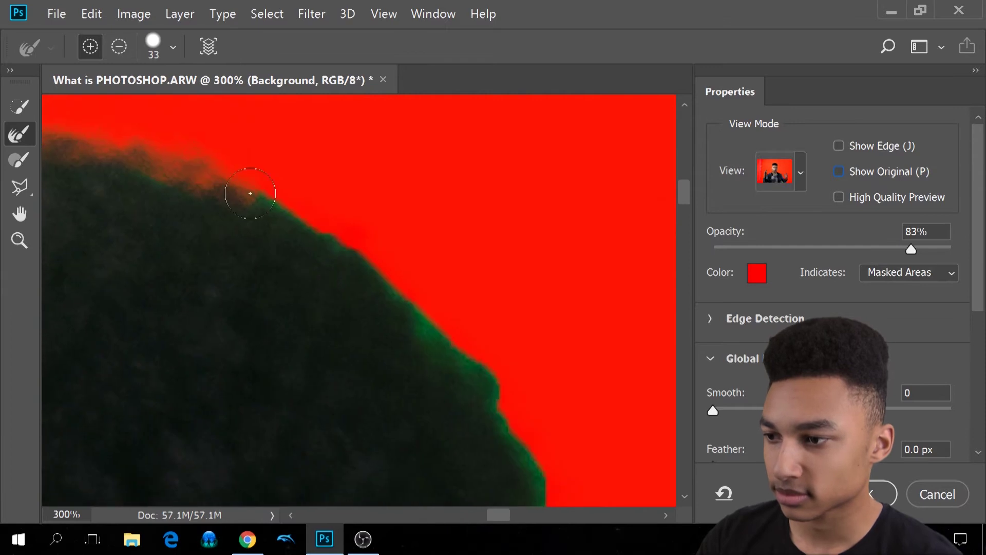
drag(497, 398, 363, 278)
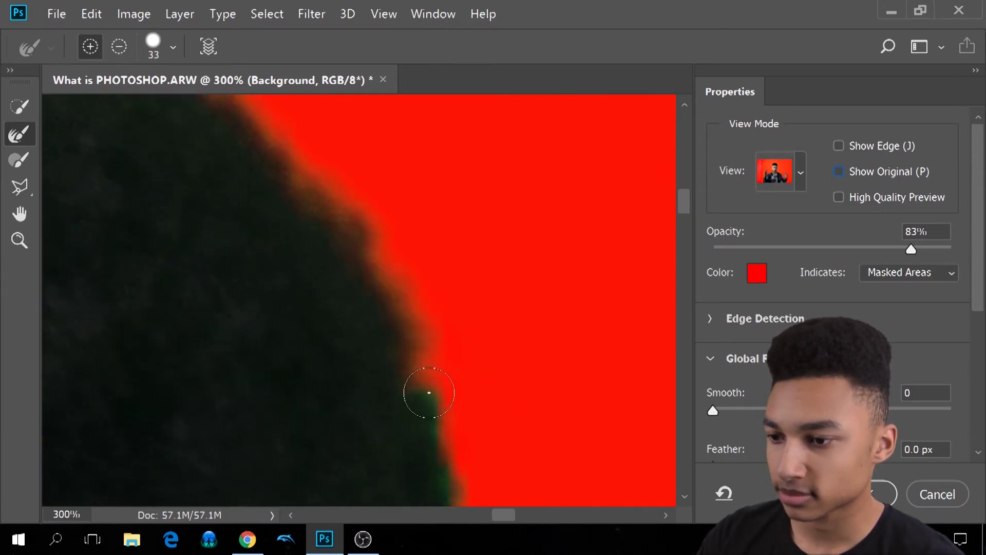
drag(418, 379, 423, 253)
mouse_move(409, 345)
mouse_down()
mouse_move(451, 293)
mouse_move(480, 159)
mouse_up()
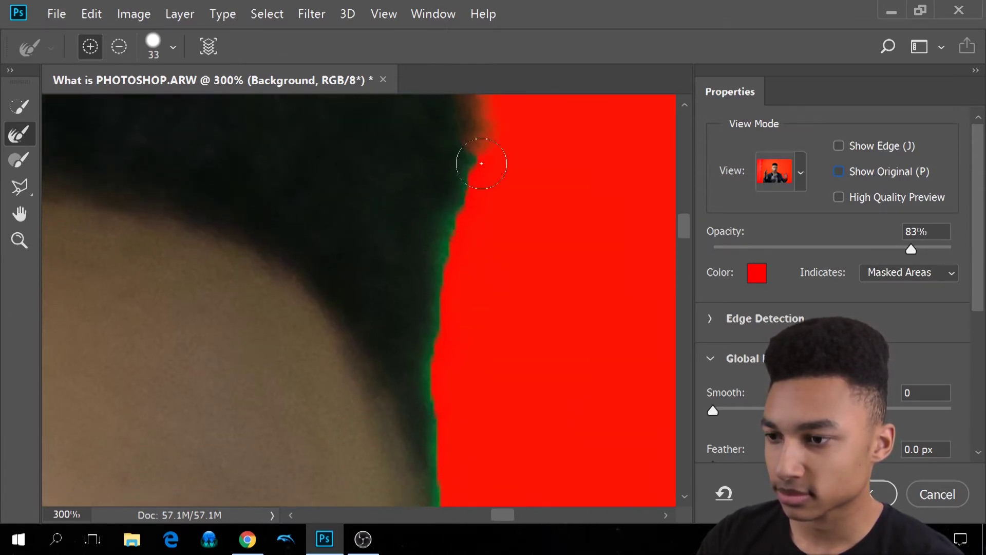
drag(428, 427, 360, 186)
mouse_move(433, 338)
mouse_down()
mouse_move(438, 359)
mouse_move(363, 198)
mouse_move(458, 337)
mouse_up()
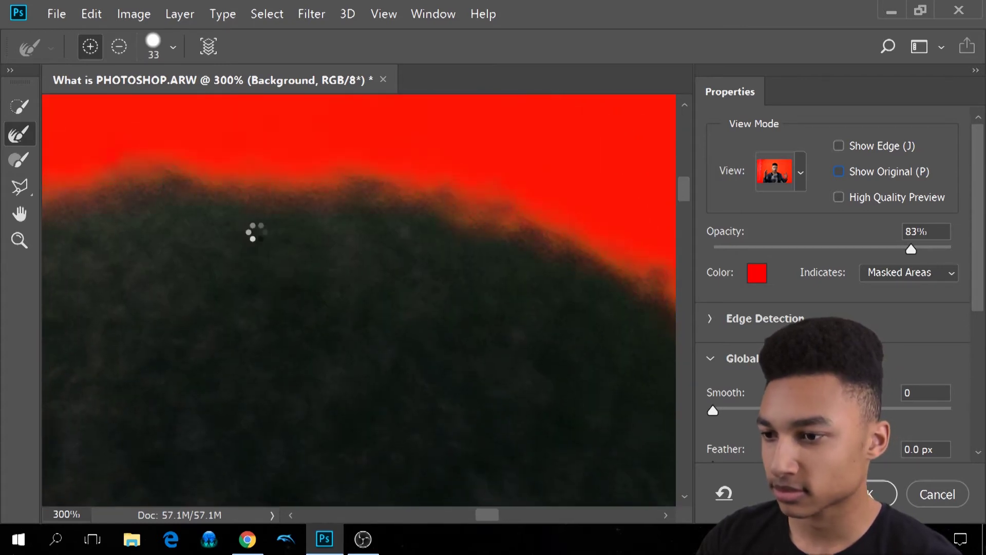
scroll(215, 252, down, 4)
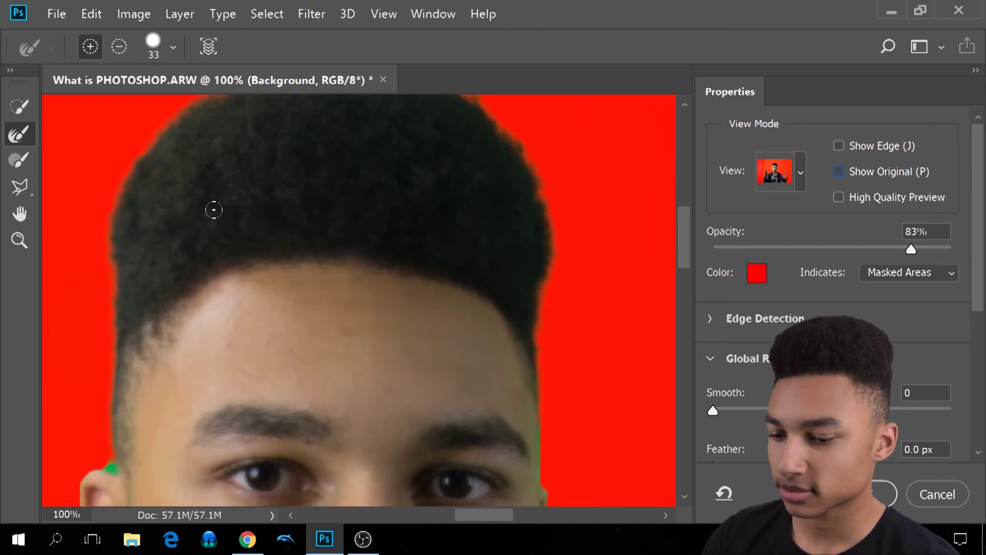
scroll(214, 209, down, 1)
drag(427, 354, 502, 260)
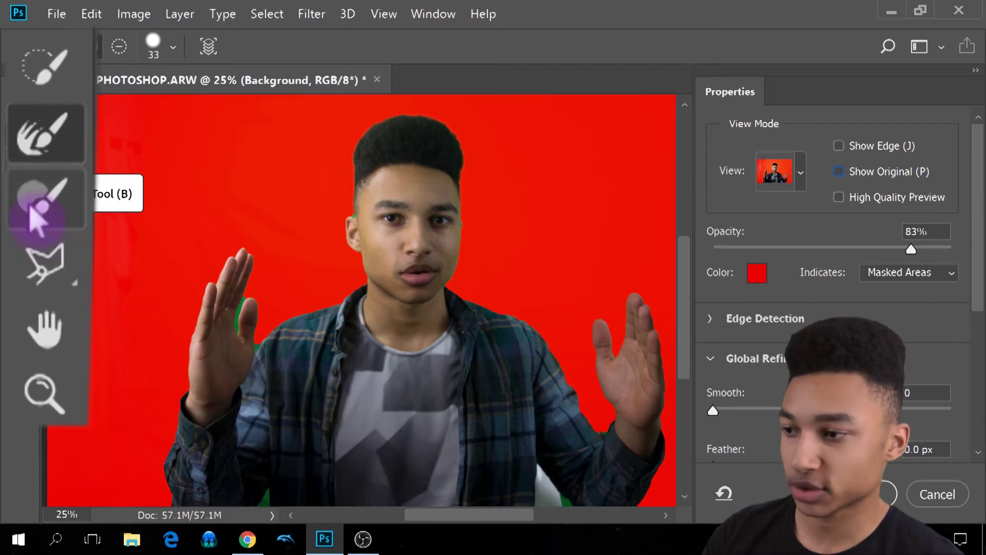
Step: Subtract the green gap between the raised thumb and palm on the image's left from the selection, using the Brush Tool at size 13
click(23, 165)
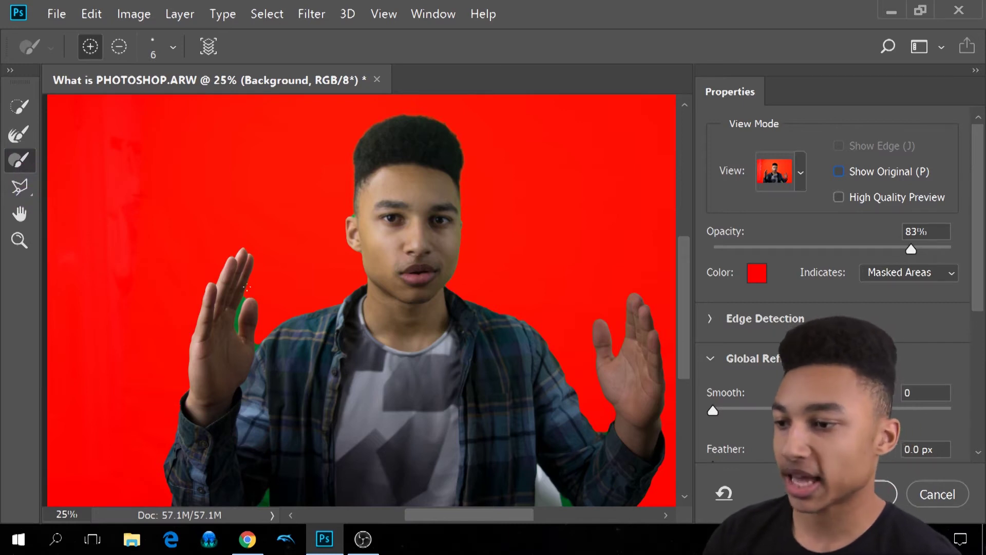
key(ctrl+plus)
key(ctrl+plus)
key(ctrl+plus)
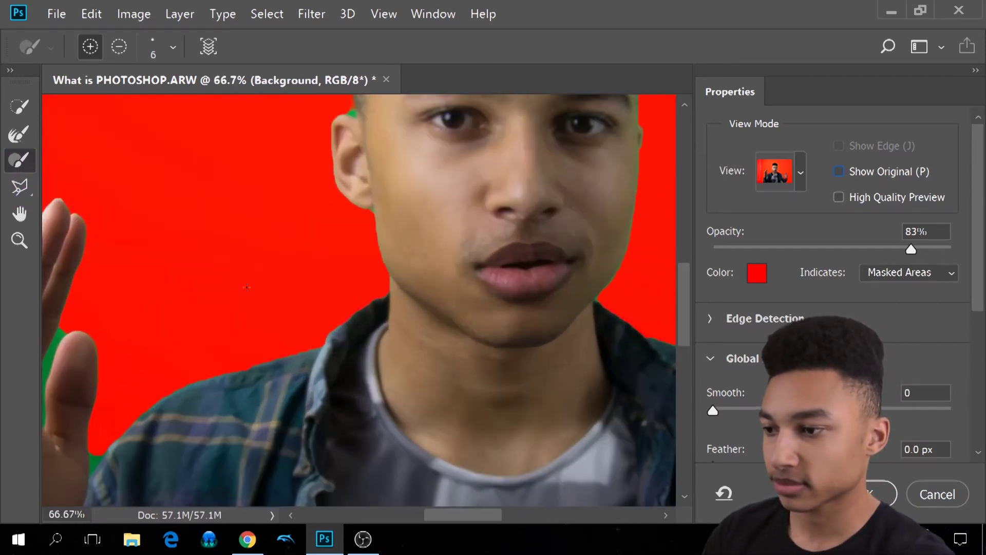
drag(144, 364, 327, 254)
key(ctrl+plus)
key(ctrl+plus)
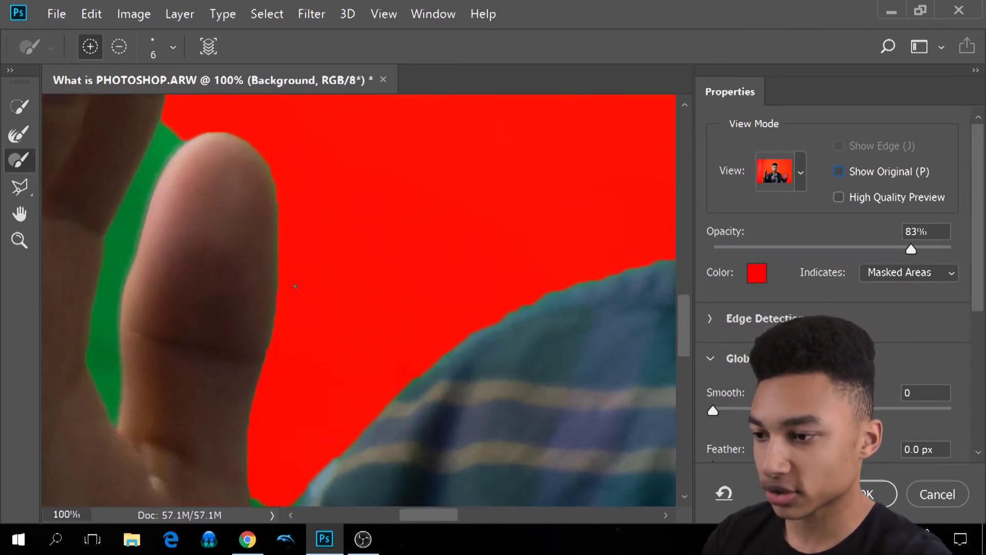
drag(287, 303, 336, 340)
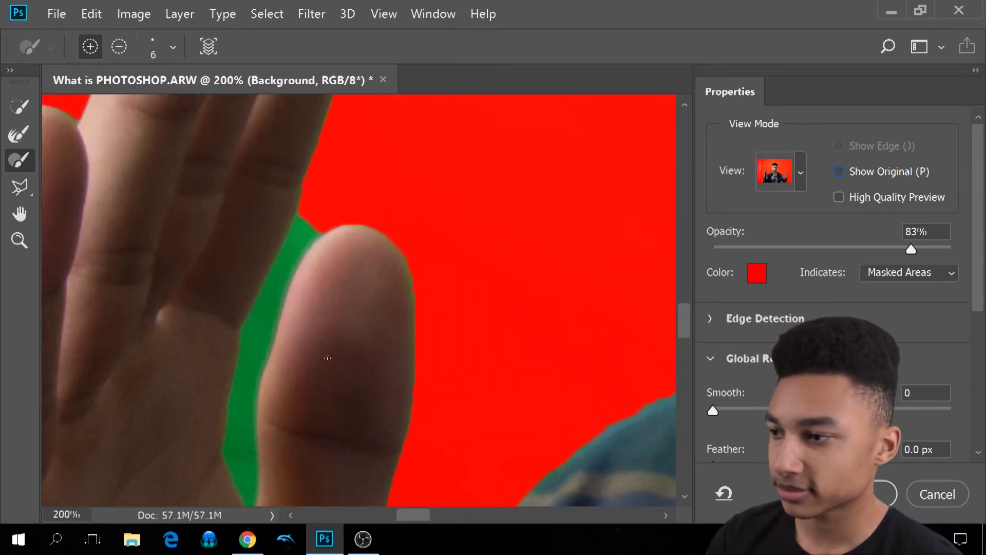
click(172, 47)
mouse_move(66, 106)
mouse_down()
mouse_move(79, 105)
mouse_move(71, 106)
mouse_up()
click(482, 82)
key(alt)
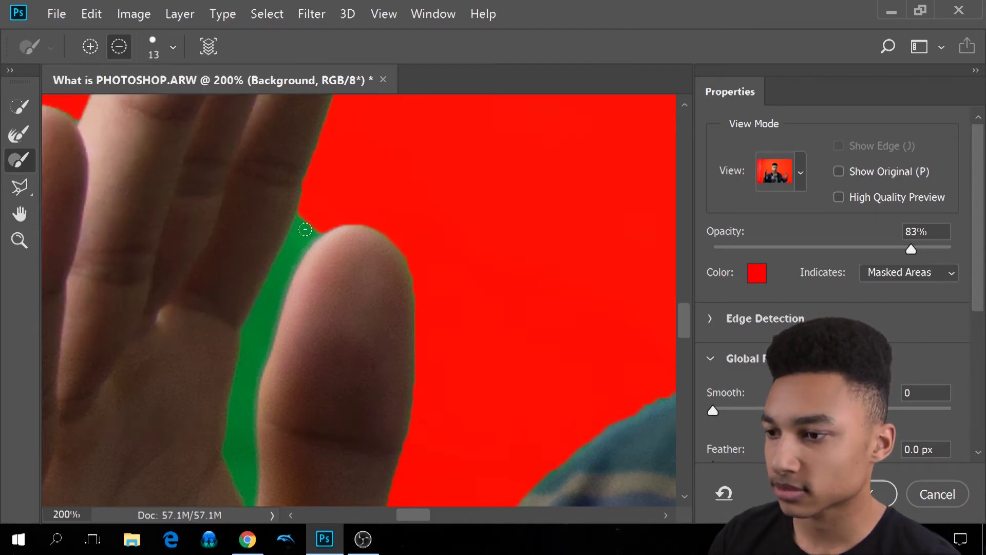
mouse_move(289, 250)
mouse_down()
mouse_move(255, 360)
mouse_move(250, 491)
mouse_move(230, 440)
mouse_up()
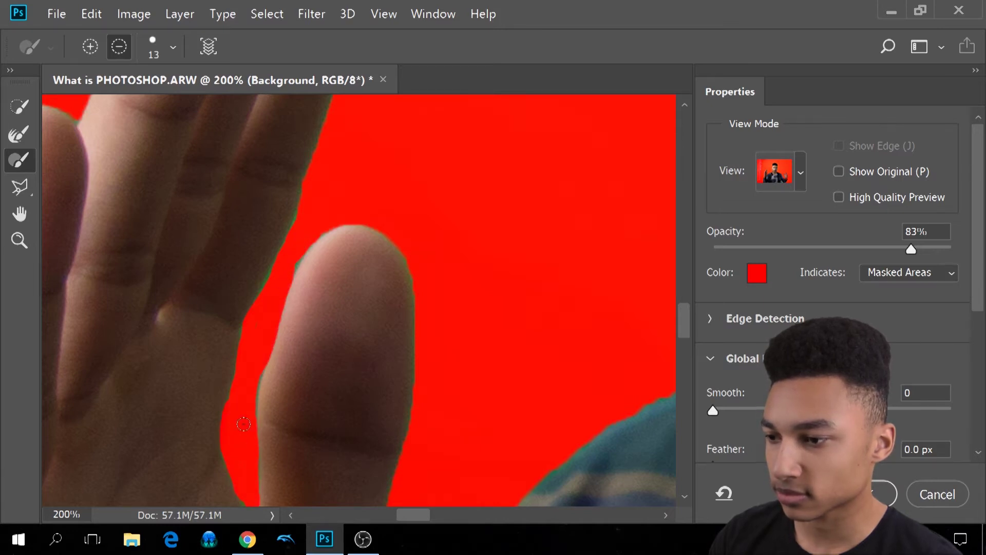
key(alt)
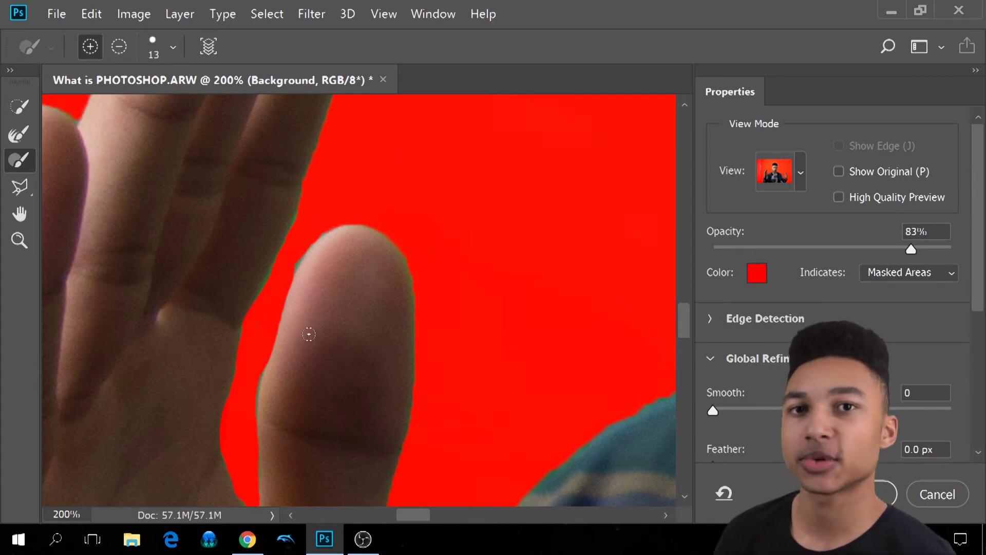
Step: Subtract the green wedge between the thumb's base and the plaid shoulder from the selection with the Lasso Tool
click(19, 186)
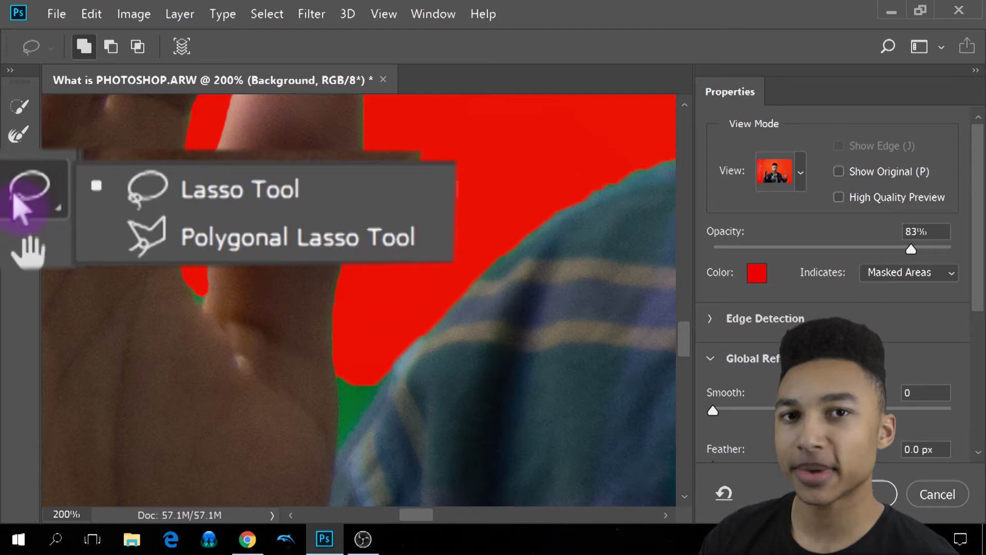
click(236, 194)
mouse_move(340, 351)
mouse_down()
mouse_move(337, 393)
mouse_move(367, 392)
mouse_move(377, 375)
mouse_move(339, 361)
mouse_up()
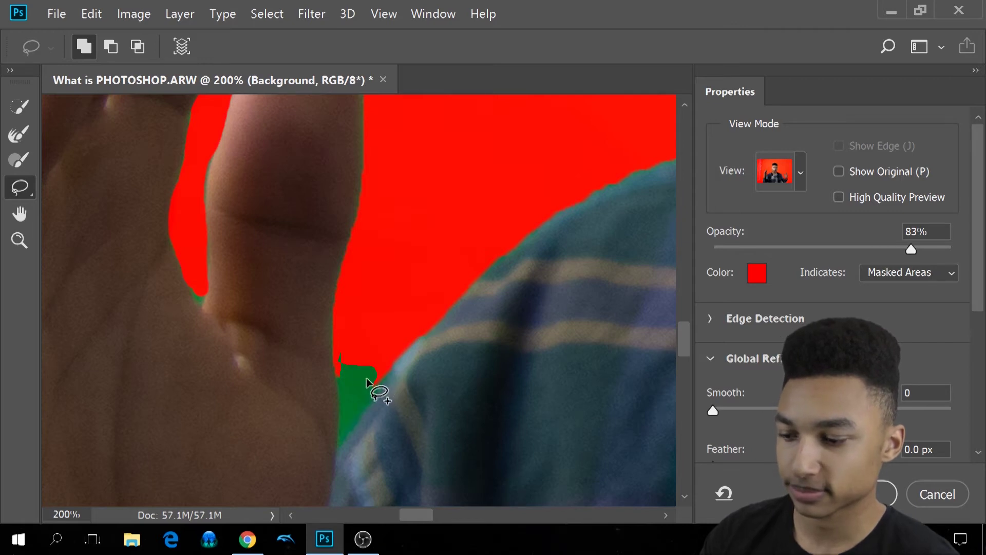
key(alt)
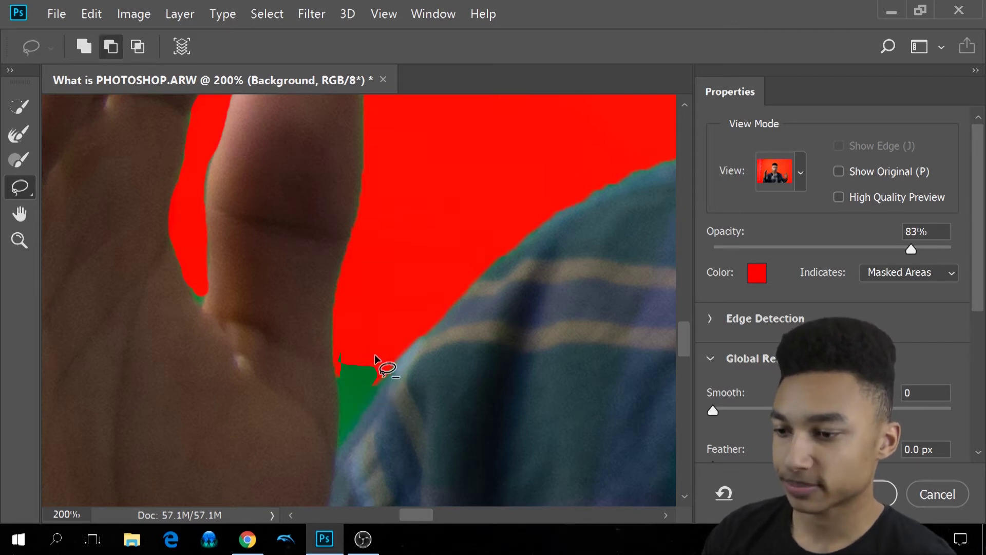
mouse_move(339, 377)
mouse_down()
mouse_move(341, 347)
mouse_move(380, 361)
mouse_up()
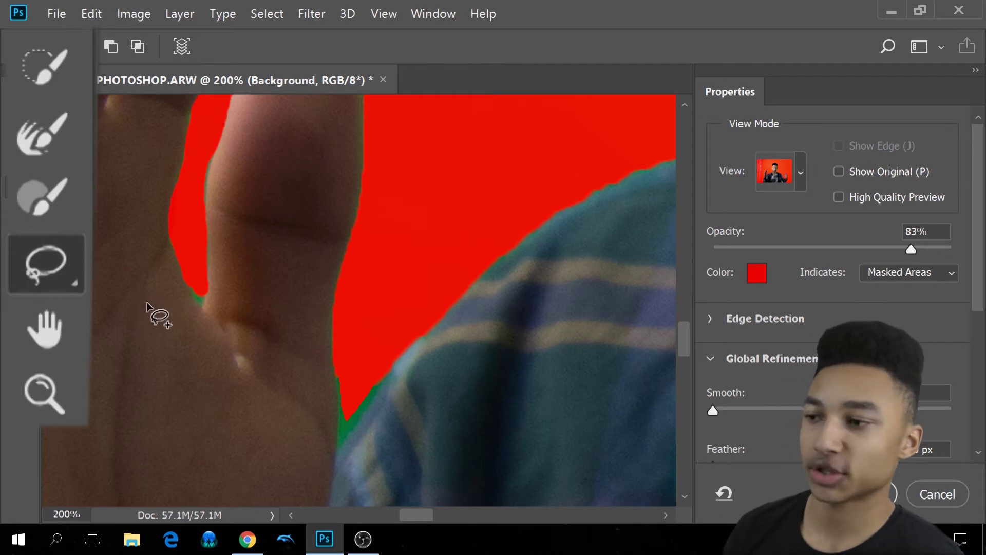
Step: Subtract the leftover green at the lower end of the gap between thumb and palm, using the Brush Tool at size 13
click(45, 79)
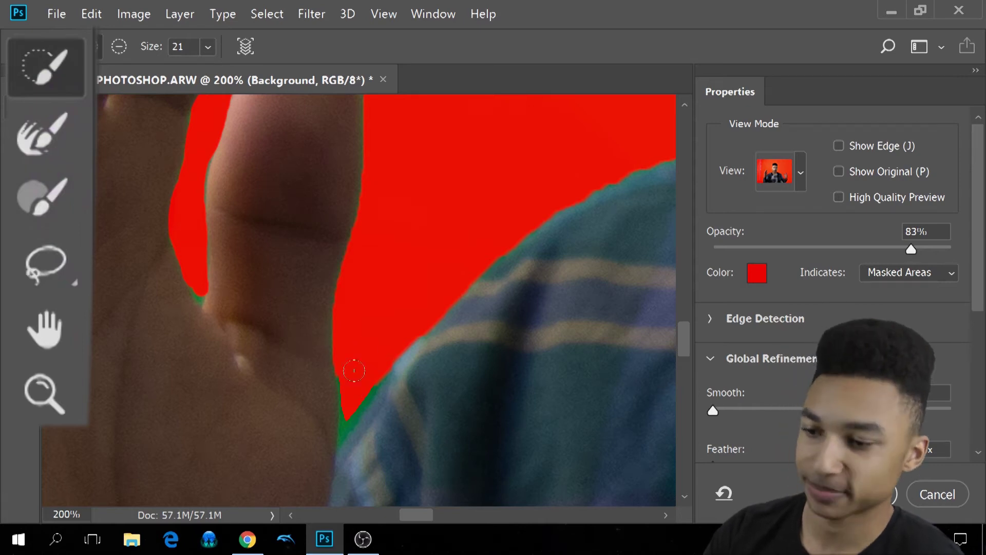
key(r)
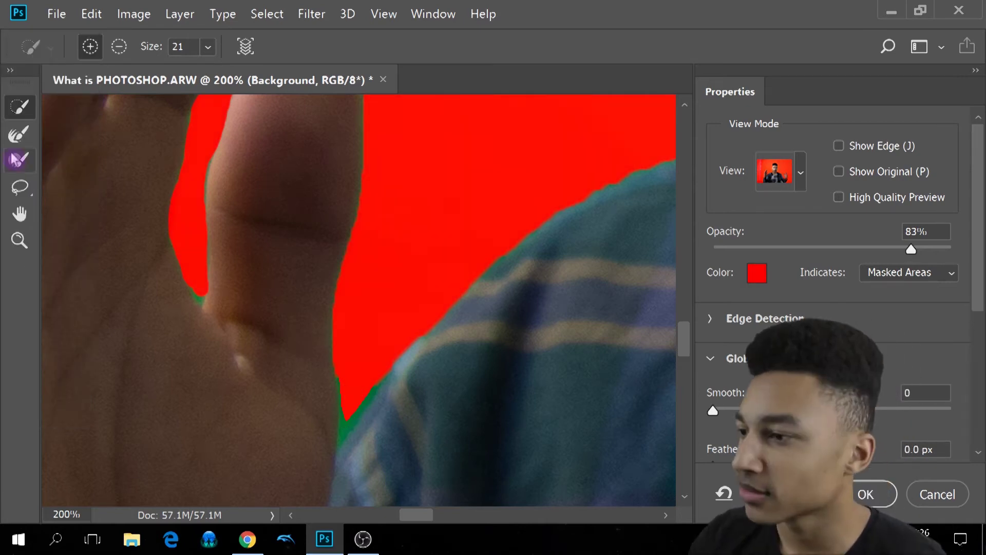
key(ctrl+plus)
drag(381, 328, 446, 298)
key(ctrl+plus)
key(ctrl+plus)
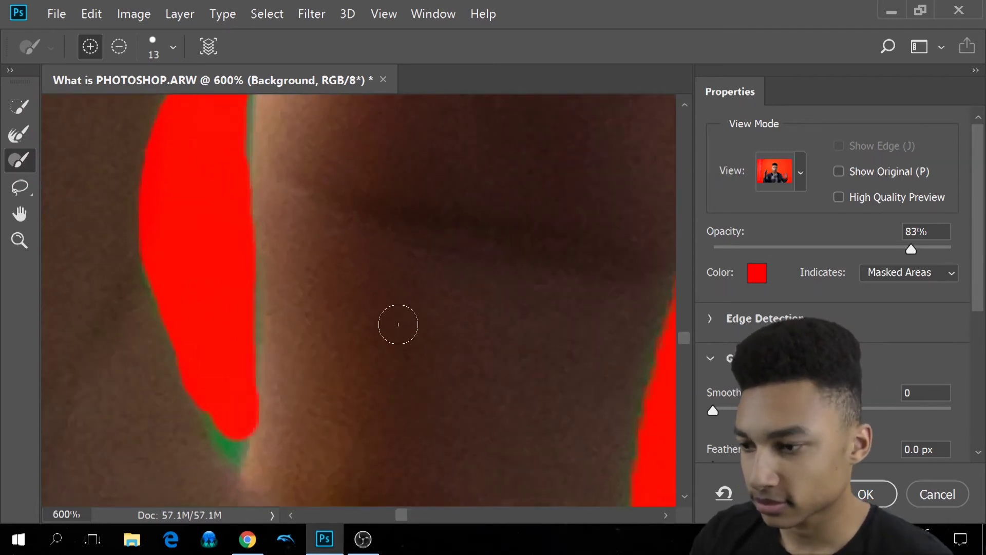
drag(396, 326, 396, 224)
key(alt)
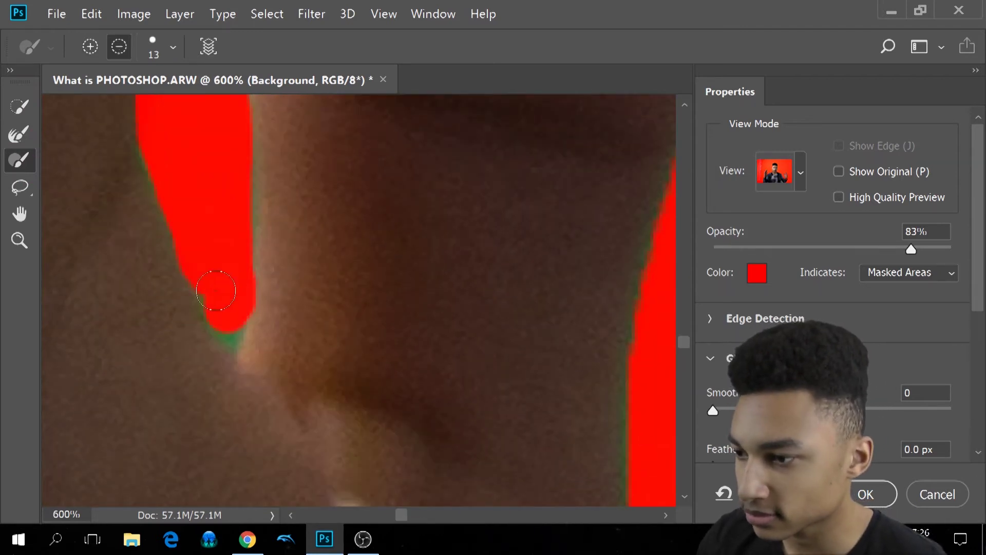
Step: Subtract the remaining green wedge between the hand and the plaid shirt with the Quick Selection Tool at size 7
drag(537, 366, 513, 154)
key(w)
mouse_move(291, 253)
mouse_down()
mouse_move(303, 285)
mouse_move(306, 256)
mouse_move(309, 327)
mouse_up()
click(208, 46)
drag(207, 70, 195, 71)
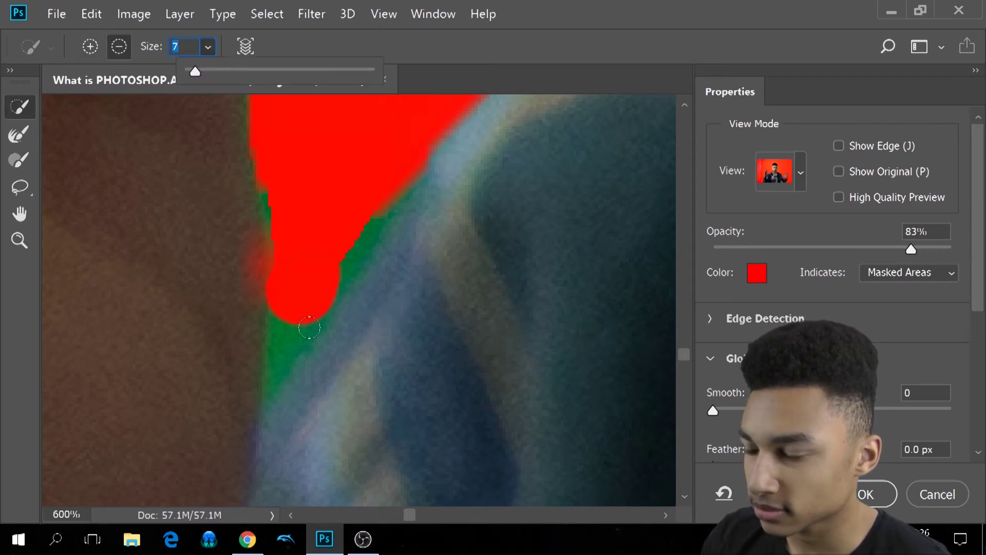
drag(309, 328, 280, 364)
mouse_move(283, 232)
mouse_down()
mouse_move(335, 241)
mouse_move(275, 292)
mouse_up()
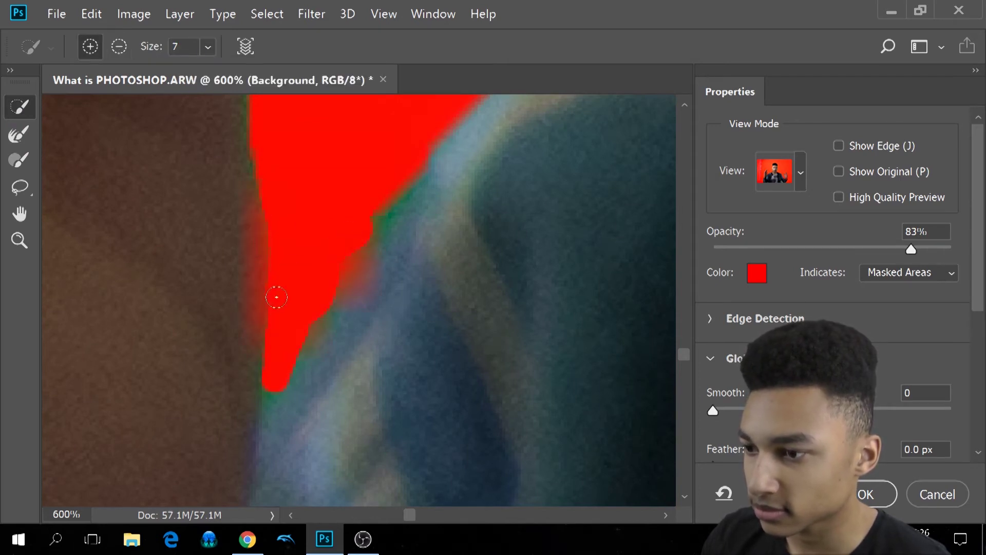
Step: Subtract the narrow green tip of the wedge between hand and shirt, using the Brush Tool at size 6
key(b)
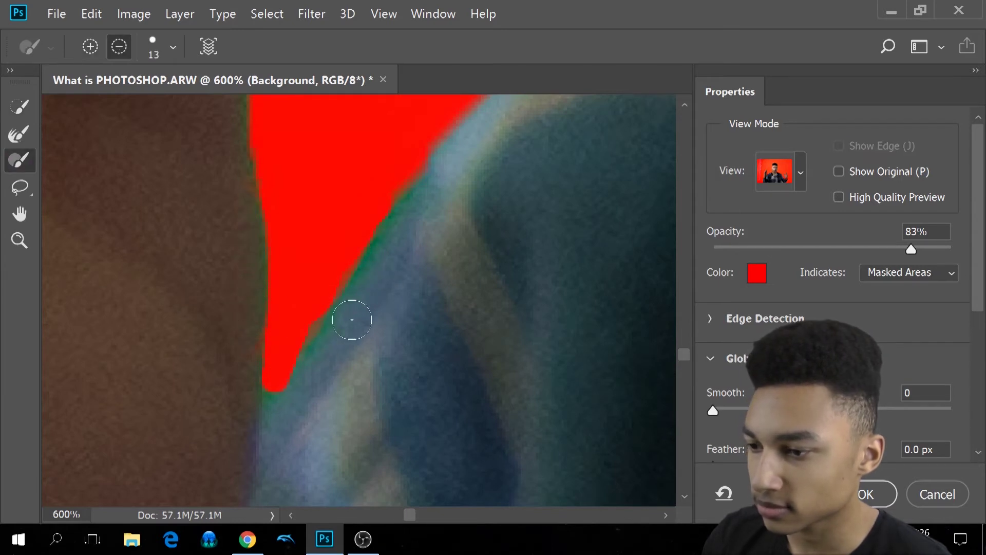
click(21, 107)
click(21, 160)
click(172, 46)
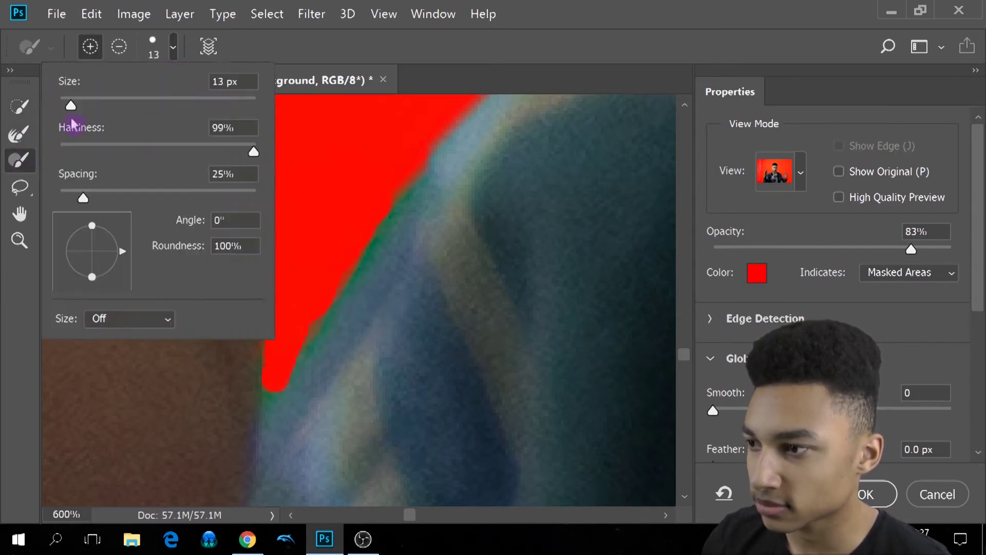
text(6)
click(119, 47)
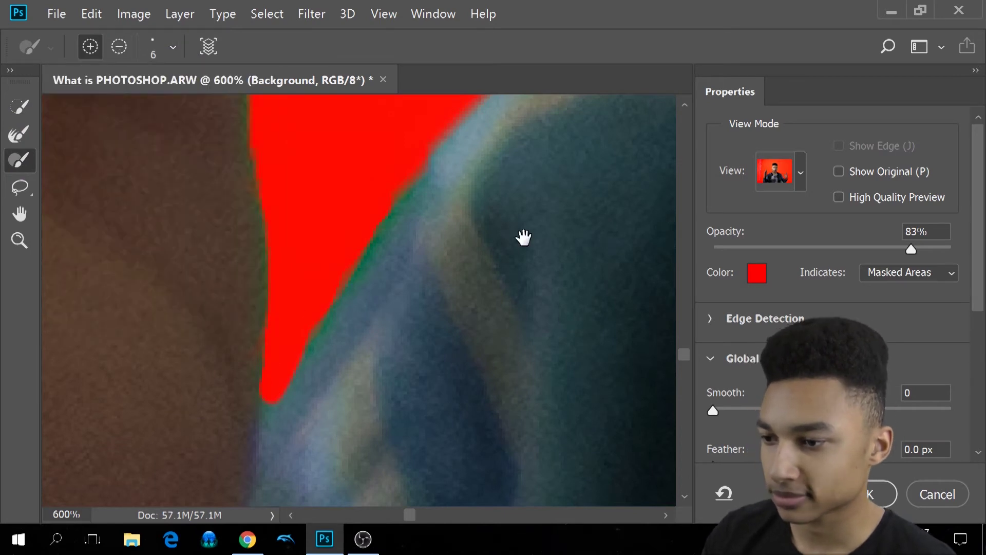
Step: Subtract the green gap between sleeve and torso at the photo's lower edge, on the image's left, with the Quick Selection Tool
scroll(521, 236, down, 5)
scroll(304, 274, down, 5)
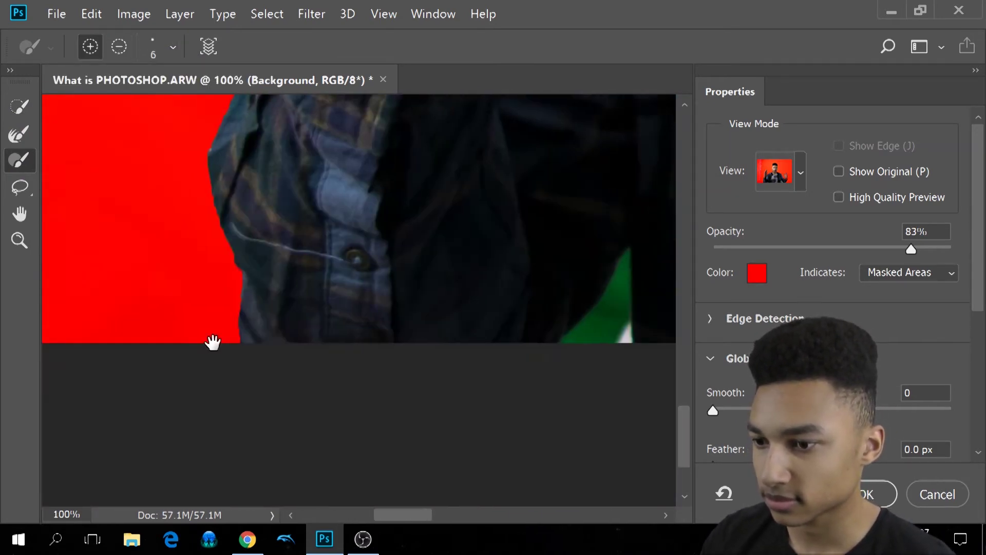
scroll(174, 238, up, 3)
key(w)
mouse_move(348, 411)
mouse_down()
mouse_move(302, 441)
mouse_move(303, 453)
mouse_move(379, 467)
mouse_up()
Step: Paint the dark clothing edges along that gap back into the selection, using the Brush Tool at size 23
key(r)
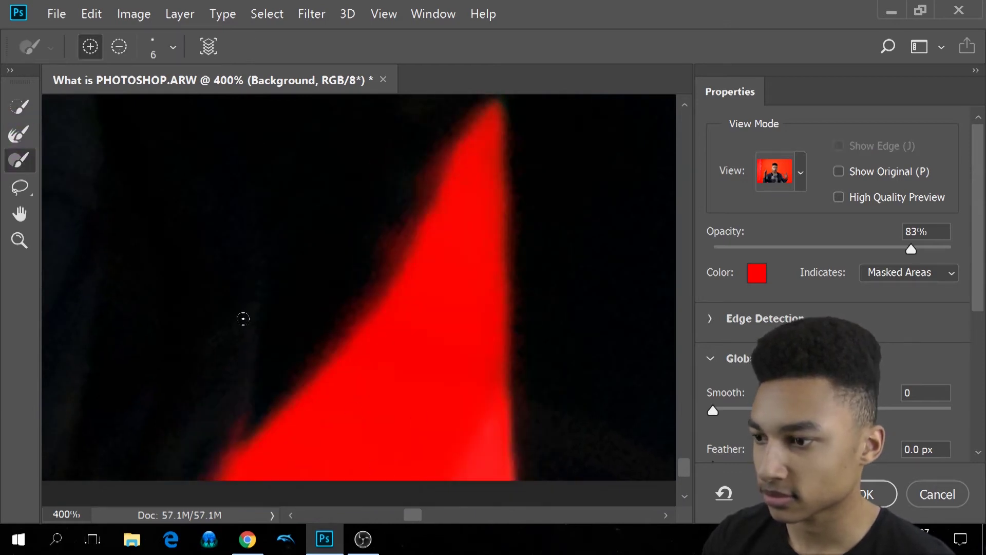
click(174, 48)
drag(76, 101, 81, 102)
key(Return)
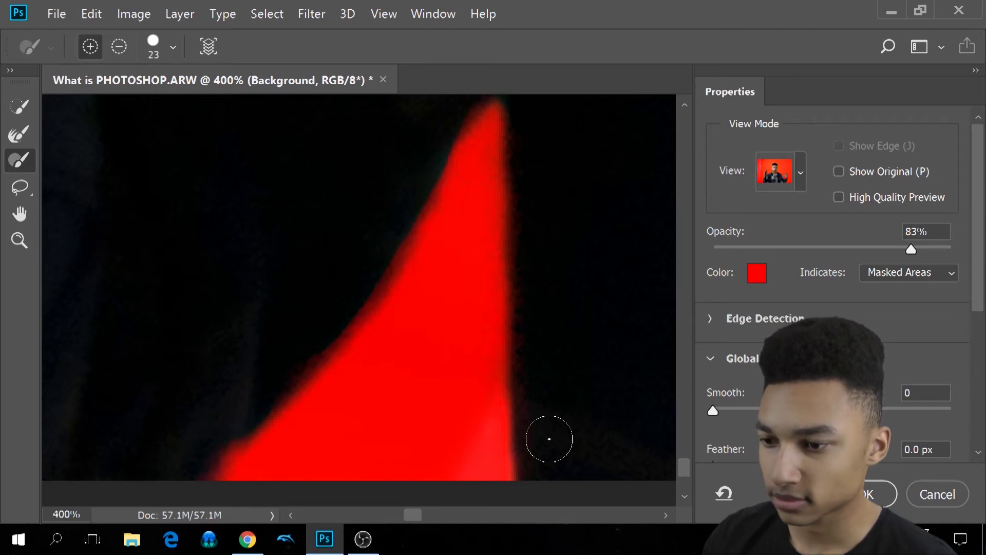
drag(450, 200, 332, 418)
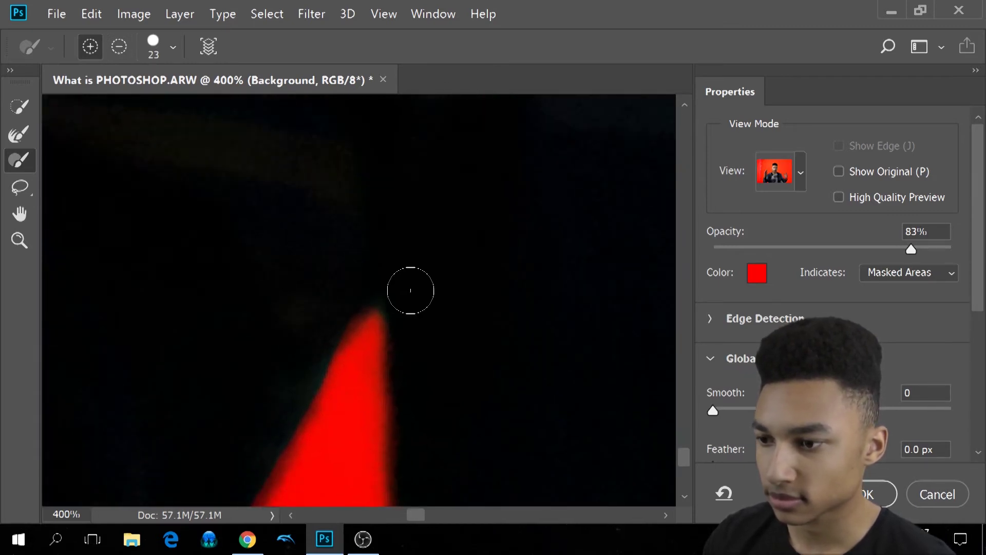
Step: Subtract the white and green gap between torso and sleeve on the image's right with the Quick Selection Tool at size 42
key(ctrl+minus)
key(ctrl+minus)
key(ctrl+minus)
key(ctrl+minus)
mouse_move(292, 330)
mouse_down()
mouse_move(197, 319)
mouse_move(352, 378)
mouse_up()
key(ctrl+plus)
key(ctrl+plus)
key(w)
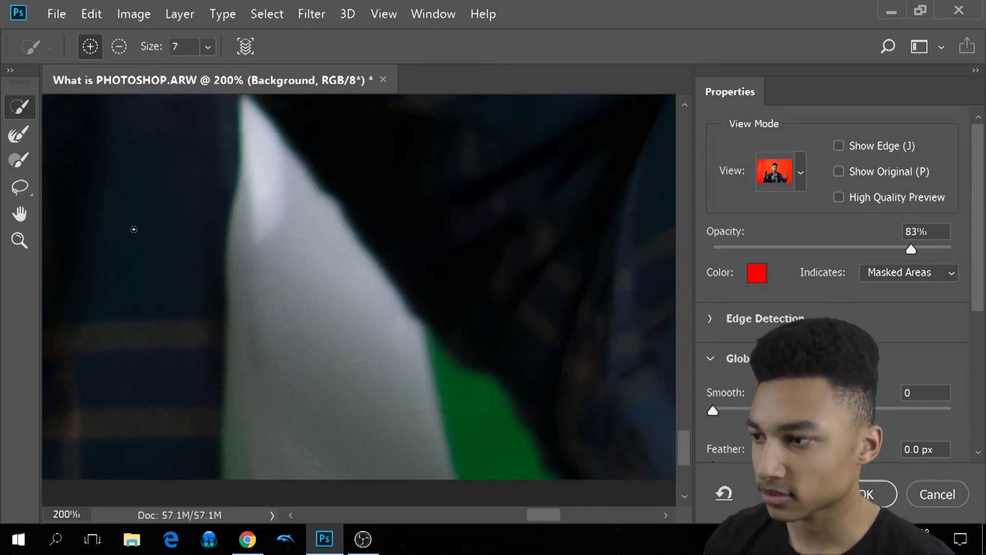
key(bracketright)
key(bracketright)
key(bracketright)
key(bracketright)
key(bracketright)
key(bracketright)
key(bracketright)
key(bracketright)
key(bracketright)
mouse_move(303, 421)
mouse_down()
mouse_move(306, 341)
mouse_move(371, 432)
mouse_up()
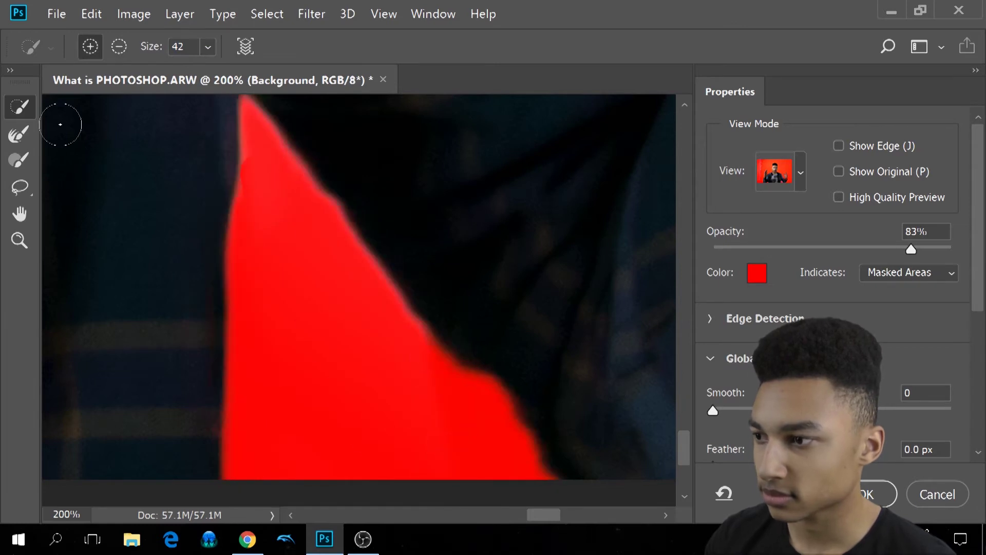
Step: Subtract the pale upper tip of the gap between torso and sleeve with the Brush Tool, reducing its size to 4
key(b)
key(alt)
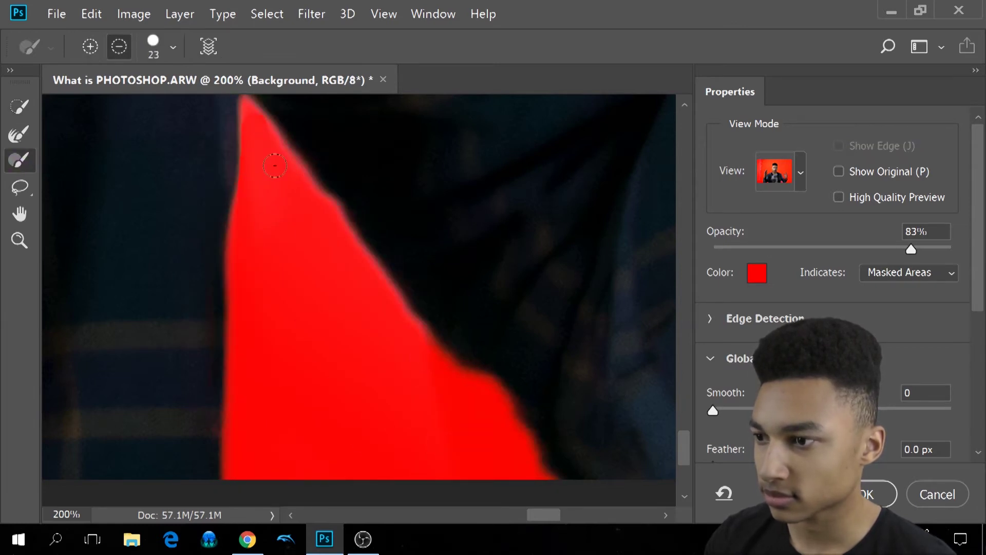
scroll(275, 166, up, 3)
scroll(283, 307, up, 1)
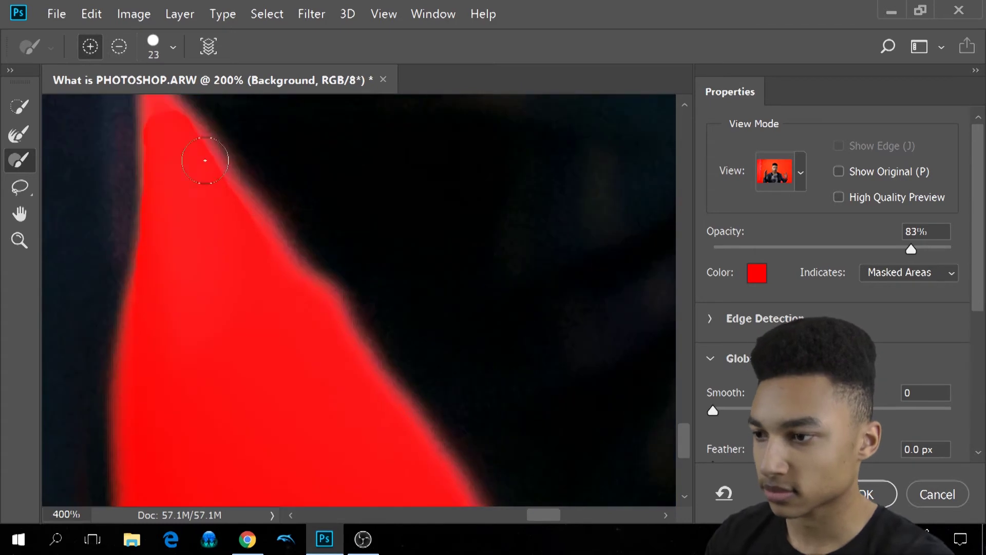
scroll(236, 227, up, 5)
right_click(236, 227)
text(4)
key(Return)
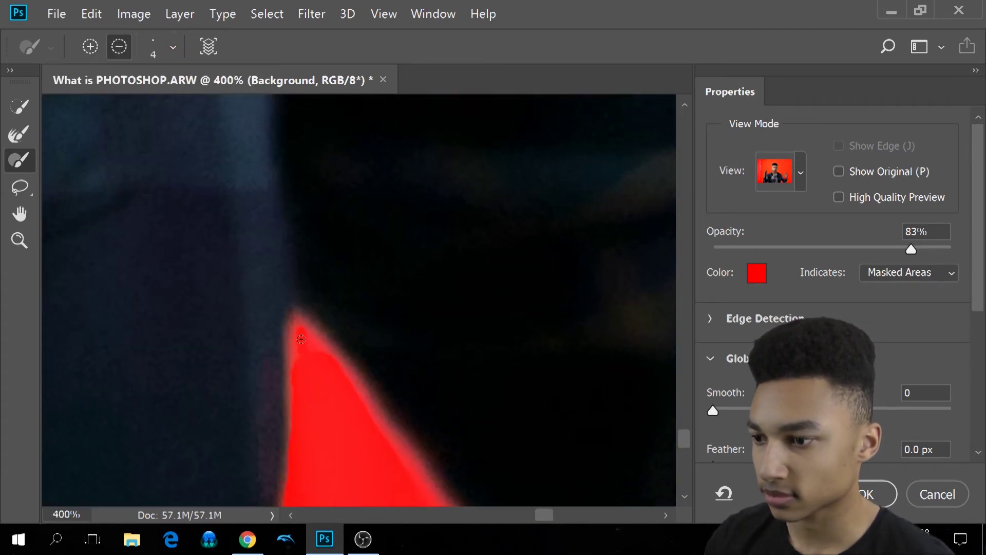
mouse_move(362, 423)
mouse_down()
mouse_move(309, 290)
mouse_move(396, 450)
mouse_move(362, 238)
mouse_up()
Step: Subtract the green notch where the sleeve meets the cuff beside the raised hand on the image's right, using a size 7 brush
scroll(308, 291, down, 5)
scroll(396, 449, up, 3)
scroll(361, 238, up, 1)
right_click(97, 106)
text(7)
key(Return)
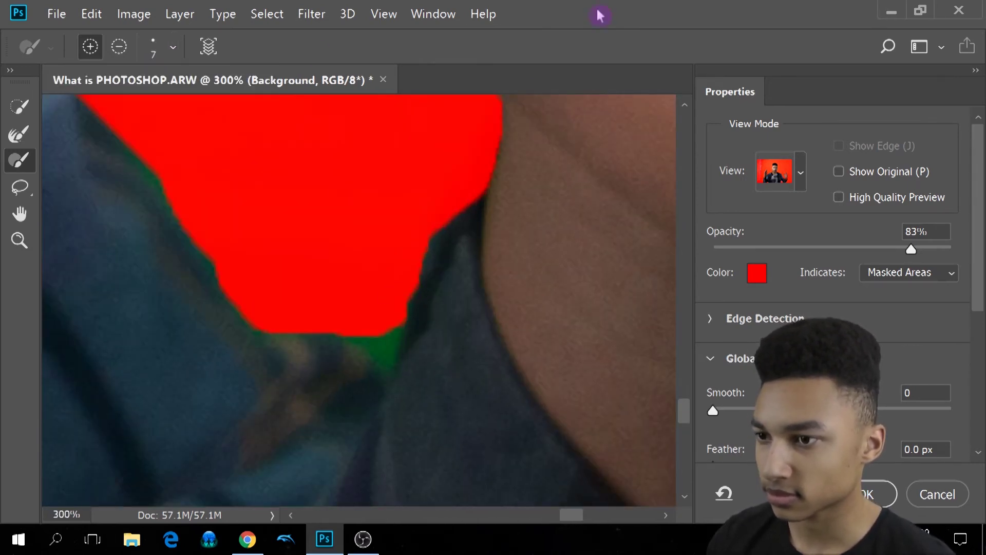
key(alt)
drag(383, 353, 384, 340)
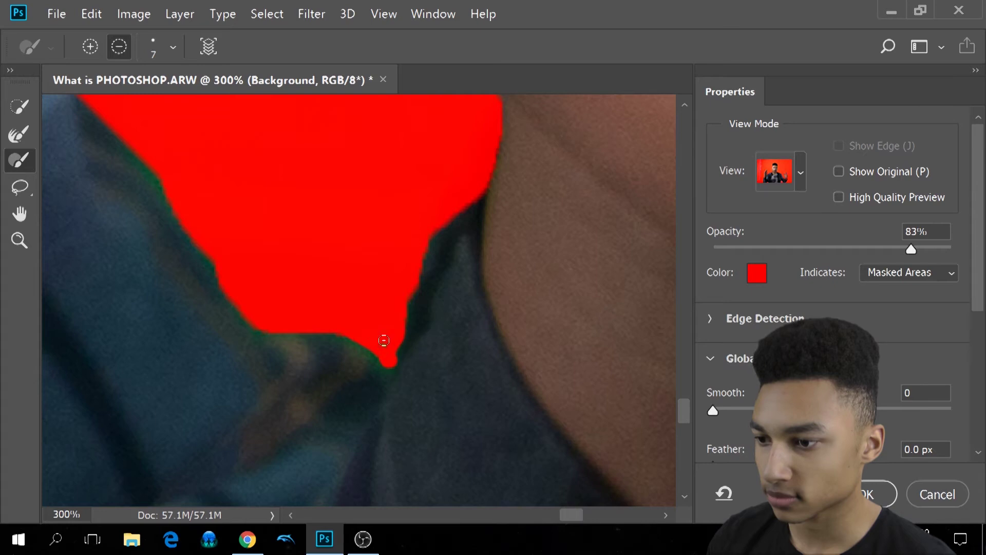
key(alt)
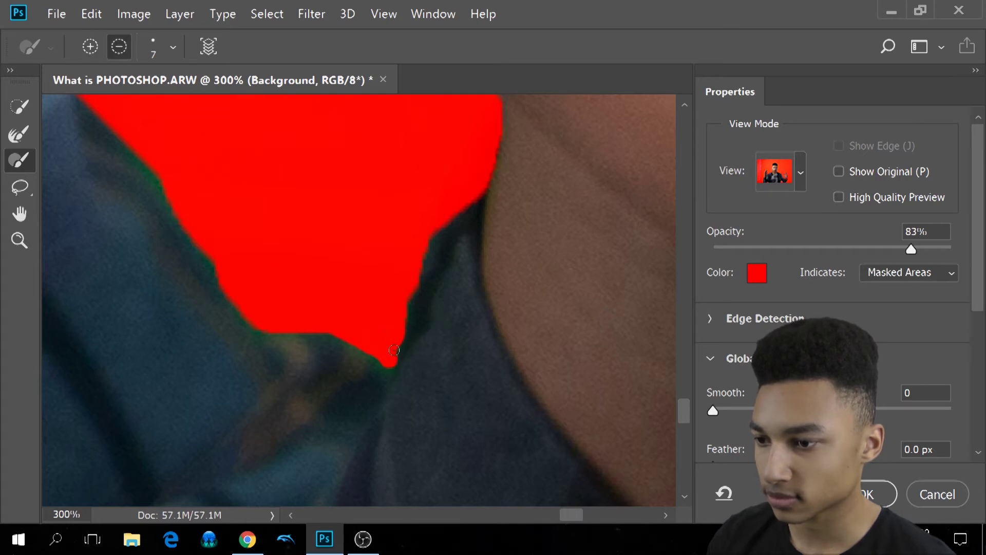
mouse_move(352, 337)
mouse_down()
mouse_move(315, 324)
mouse_move(352, 293)
mouse_move(411, 331)
mouse_move(407, 355)
mouse_move(434, 449)
mouse_move(451, 418)
mouse_move(552, 418)
mouse_move(442, 251)
mouse_up()
key(alt)
Step: Subtract the green patch between the top of the ear and the hairline on the image's left with the Brush Tool
scroll(443, 251, down, 5)
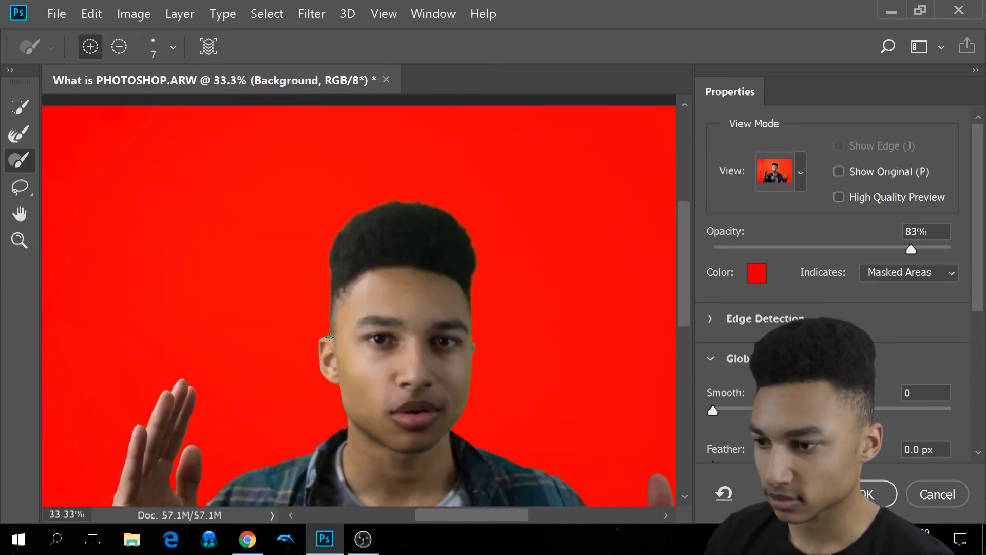
scroll(322, 321, up, 5)
drag(93, 344, 214, 211)
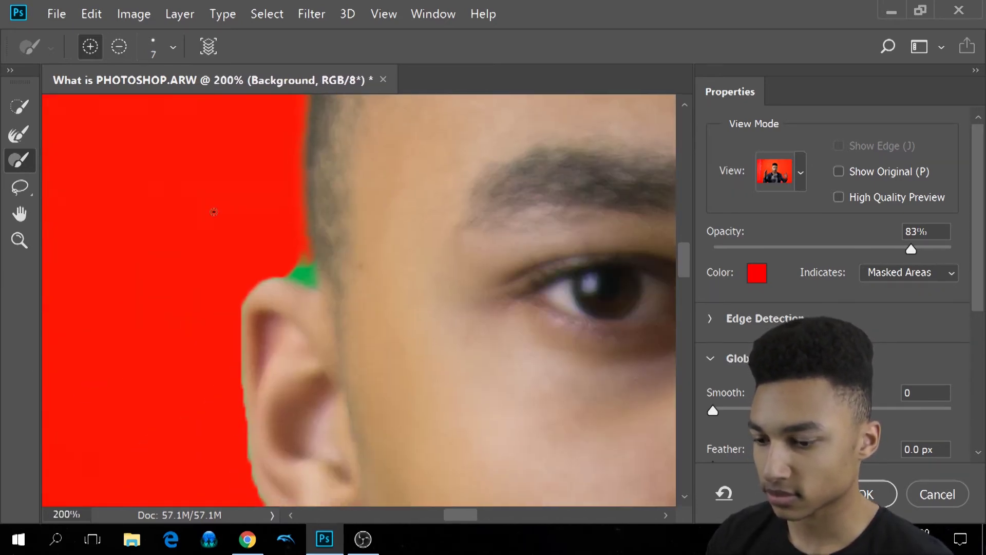
scroll(214, 212, up, 1)
key(w)
click(20, 159)
mouse_move(298, 343)
mouse_down()
mouse_move(304, 322)
mouse_move(297, 299)
mouse_up()
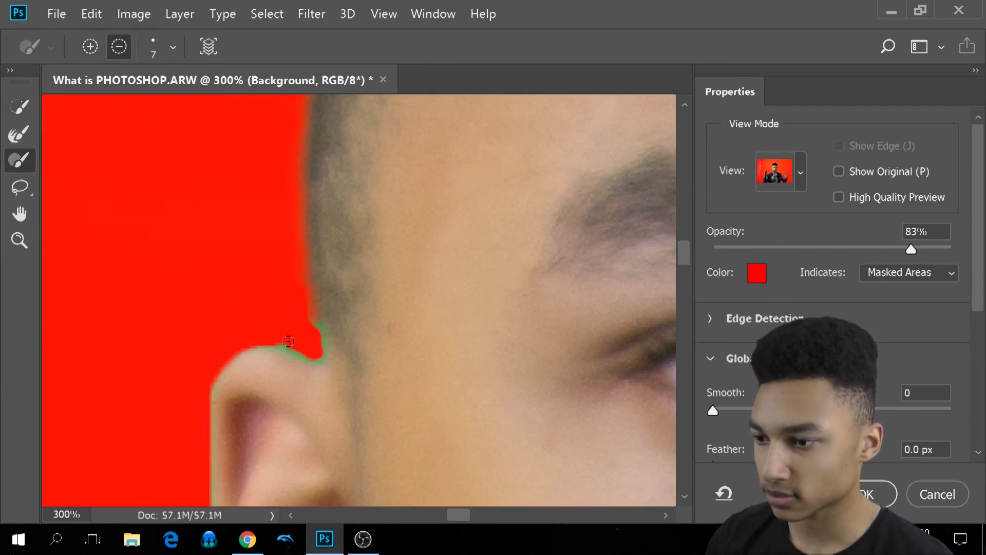
key(alt)
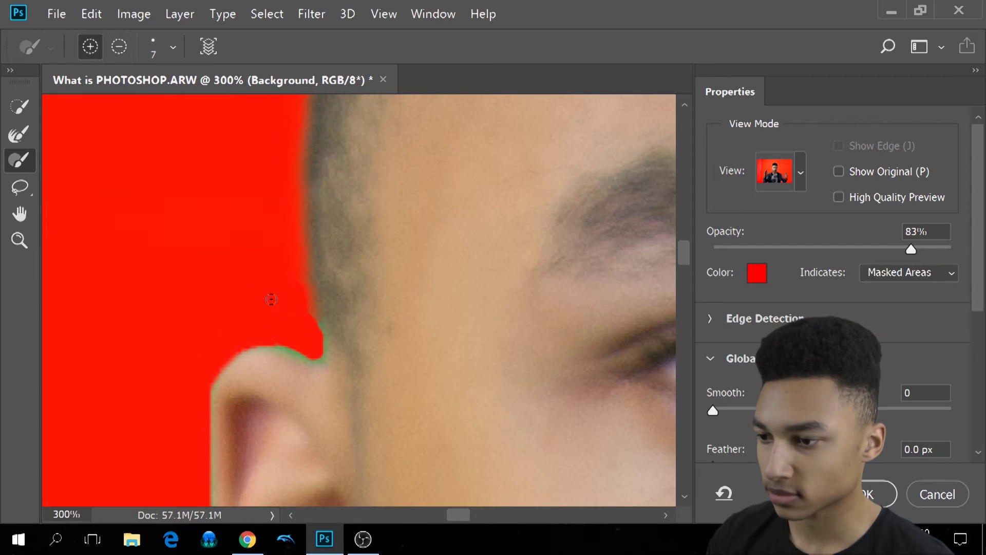
key(alt)
Step: Check the whole cutout and switch the preview from Overlay to On Black
scroll(217, 258, up, 2)
key(ctrl+minus)
key(ctrl+minus)
key(ctrl+minus)
key(ctrl+minus)
drag(594, 220, 286, 132)
key(ctrl+minus)
drag(258, 338, 294, 260)
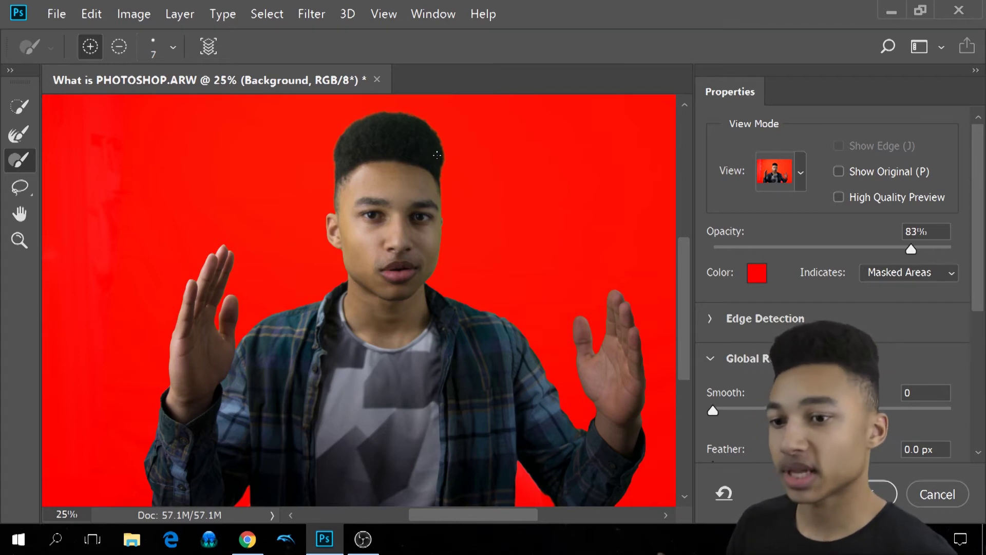
click(800, 172)
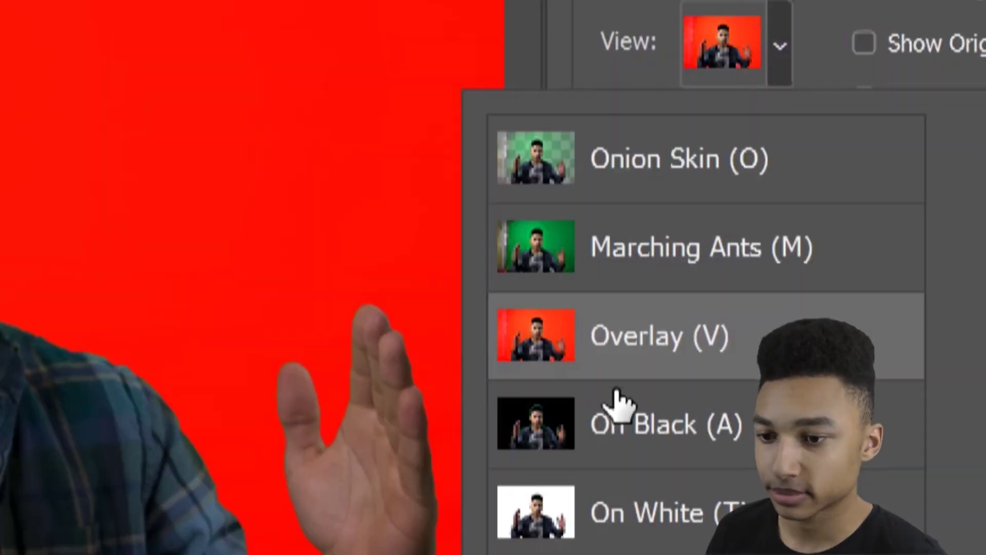
click(637, 427)
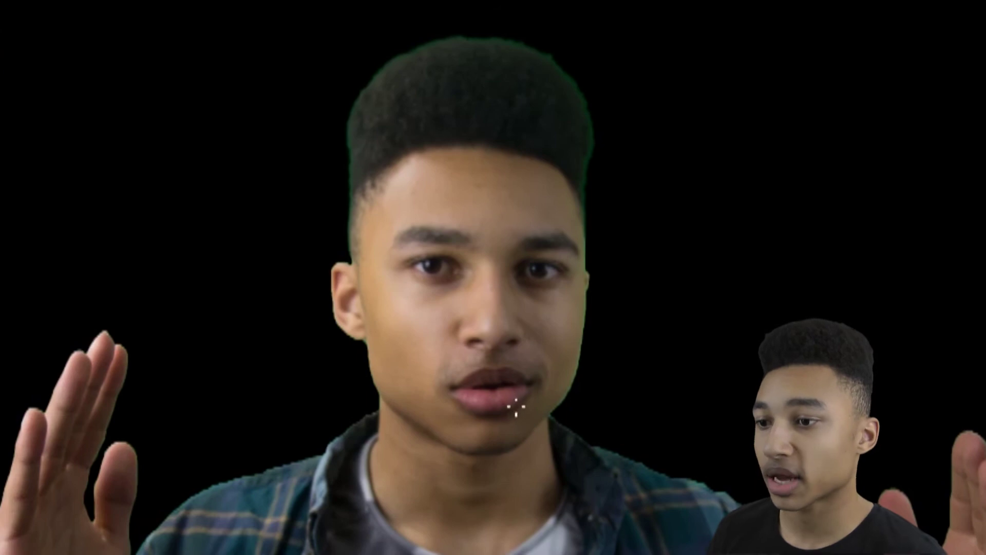
Step: Set the Brush Tool's size to 32 px for cleaning the green fringe along the hair
scroll(491, 314, up, 5)
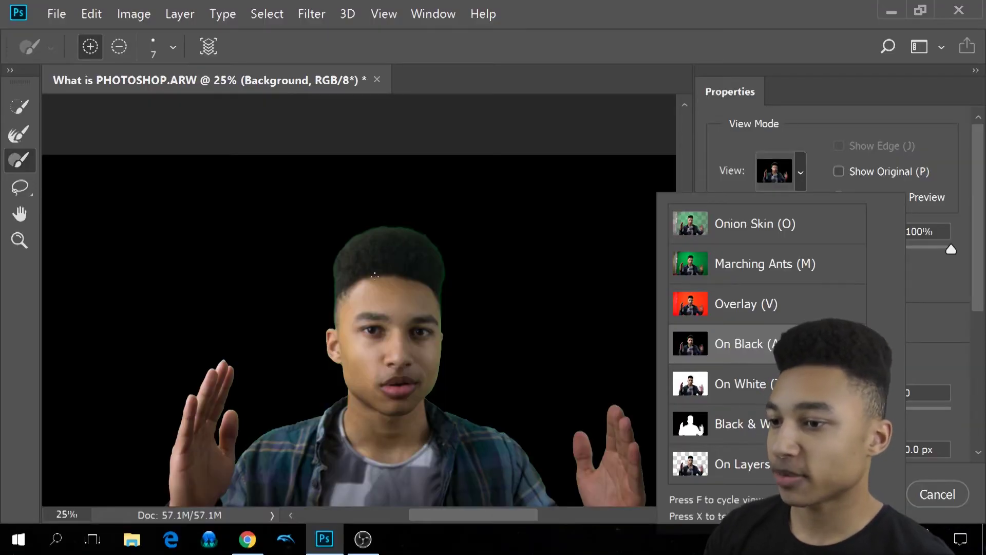
scroll(396, 282, up, 1)
key(ctrl+plus)
key(ctrl+plus)
key(ctrl+plus)
key(ctrl+plus)
key(ctrl+plus)
key(ctrl+plus)
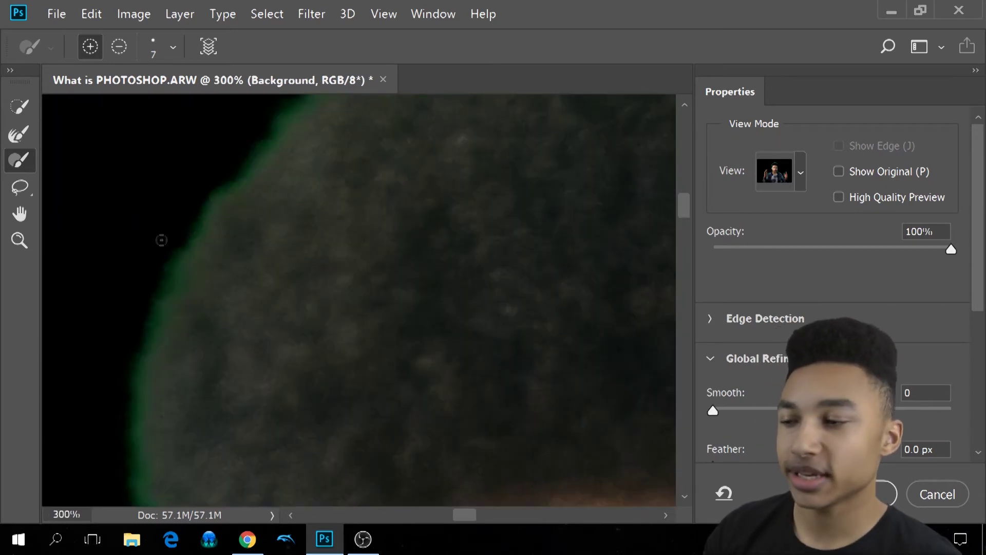
click(19, 134)
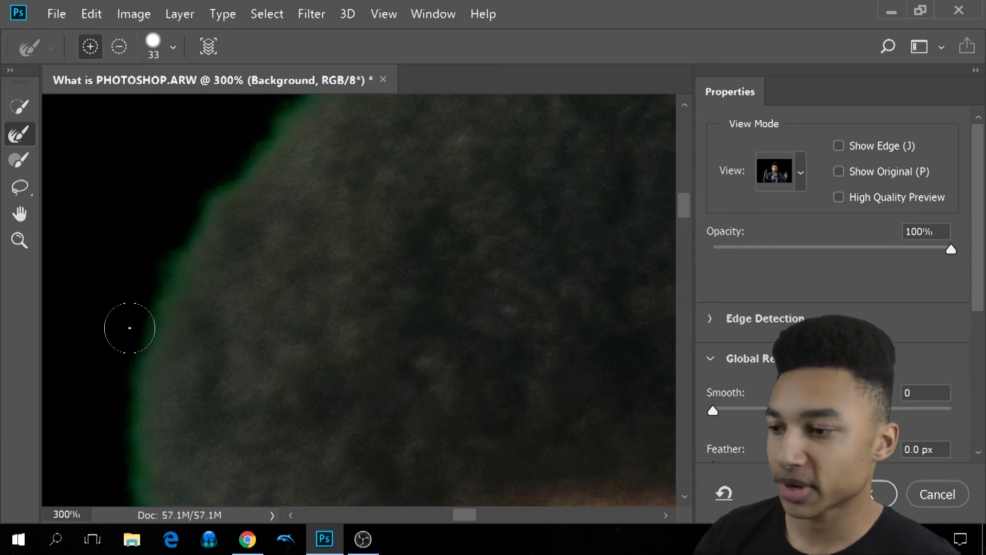
scroll(167, 344, down, 1)
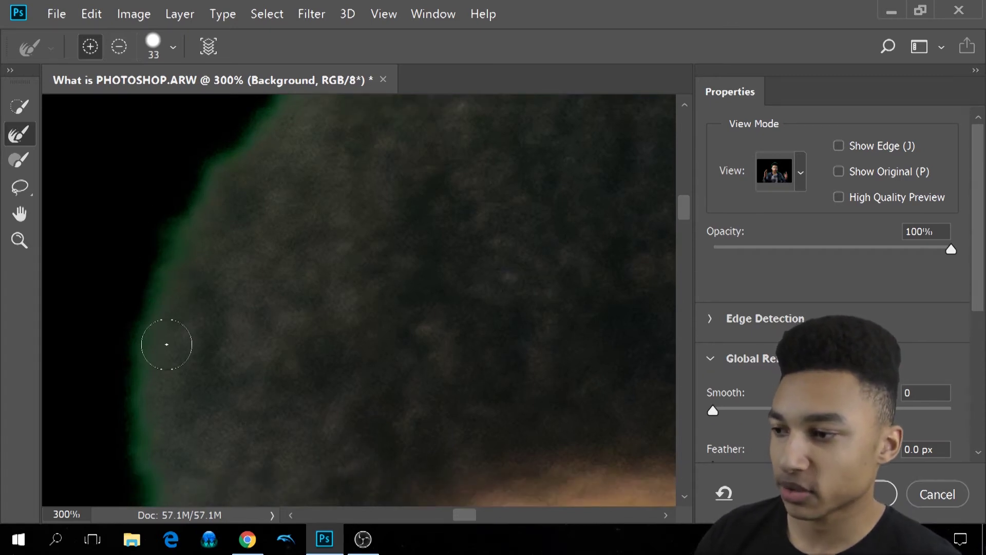
click(19, 161)
scroll(95, 317, down, 7)
click(173, 47)
drag(67, 106, 91, 107)
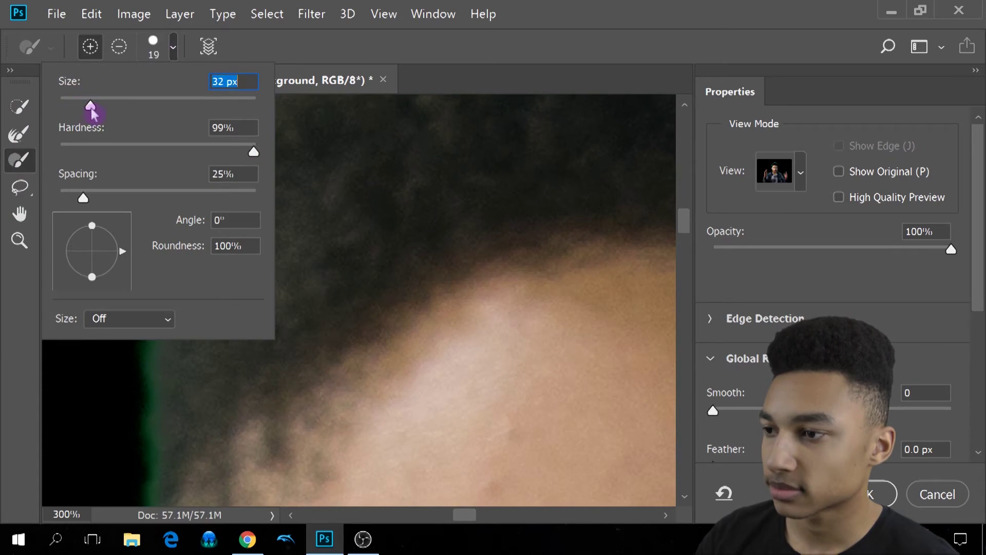
click(110, 344)
scroll(112, 326, down, 6)
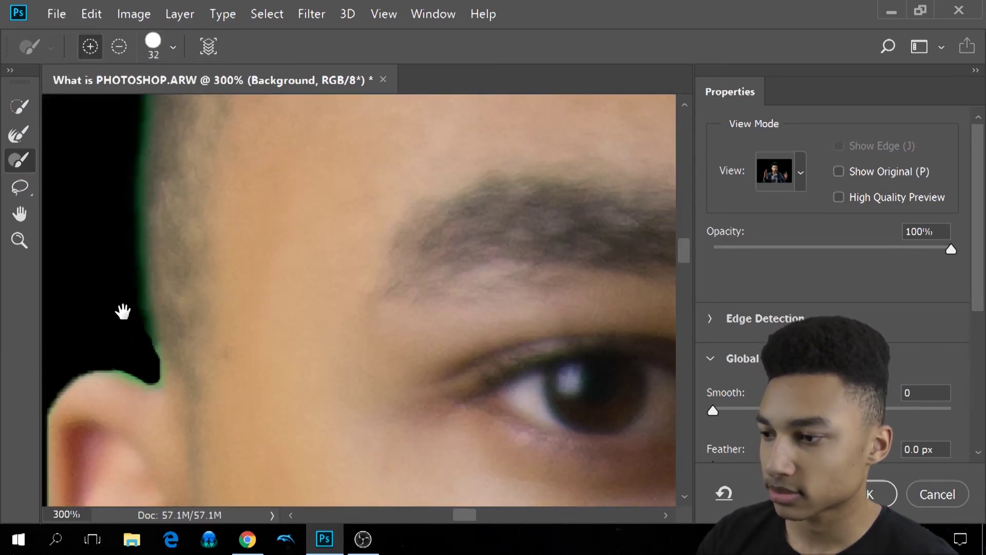
Step: Subtract the green fringe from above the ear up along the hair's edge on the image's left with the size 32 brush
mouse_move(132, 326)
mouse_down()
mouse_move(119, 230)
mouse_move(136, 159)
mouse_up()
key(alt)
scroll(115, 348, up, 4)
drag(132, 312, 136, 138)
scroll(91, 266, up, 4)
mouse_move(137, 410)
mouse_down()
mouse_move(122, 185)
mouse_move(137, 114)
mouse_up()
scroll(97, 248, up, 2)
drag(132, 456, 123, 149)
scroll(136, 363, up, 5)
mouse_move(136, 442)
mouse_down()
mouse_move(180, 346)
mouse_move(258, 236)
mouse_move(376, 146)
mouse_up()
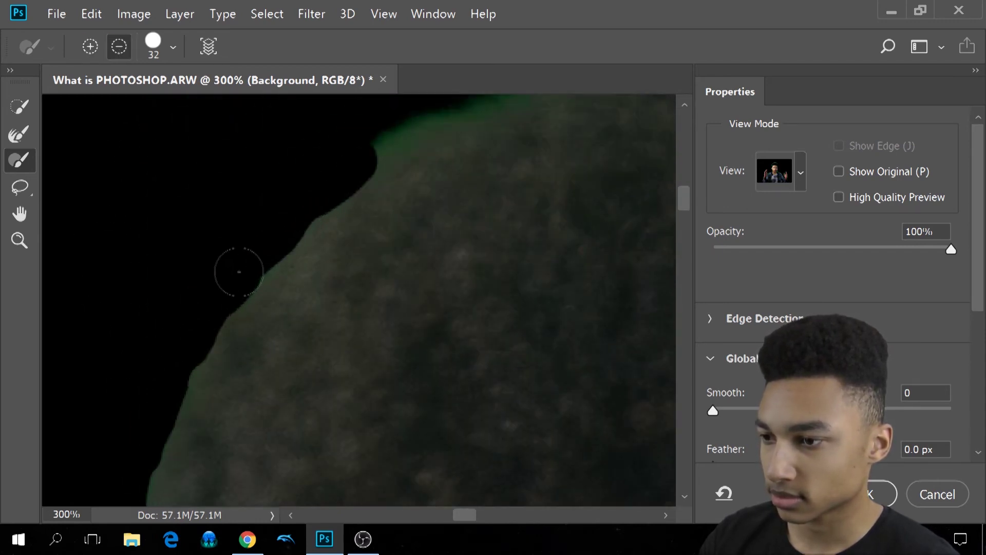
Step: Subtract the green fringe across the top of the hair and down its upper side on the image's right
scroll(239, 272, up, 4)
mouse_move(132, 352)
mouse_down()
mouse_move(270, 284)
mouse_move(464, 236)
mouse_move(608, 231)
mouse_up()
mouse_move(392, 270)
mouse_down()
mouse_move(170, 346)
mouse_move(419, 386)
mouse_move(519, 425)
mouse_move(385, 354)
mouse_up()
key(alt)
mouse_move(220, 221)
mouse_down()
mouse_move(248, 236)
mouse_move(287, 295)
mouse_move(339, 341)
mouse_move(420, 461)
mouse_move(407, 208)
mouse_move(456, 172)
mouse_move(419, 176)
mouse_move(457, 296)
mouse_move(459, 388)
mouse_move(434, 447)
mouse_up()
mouse_move(419, 166)
mouse_down()
mouse_move(423, 199)
mouse_move(453, 168)
mouse_move(439, 191)
mouse_up()
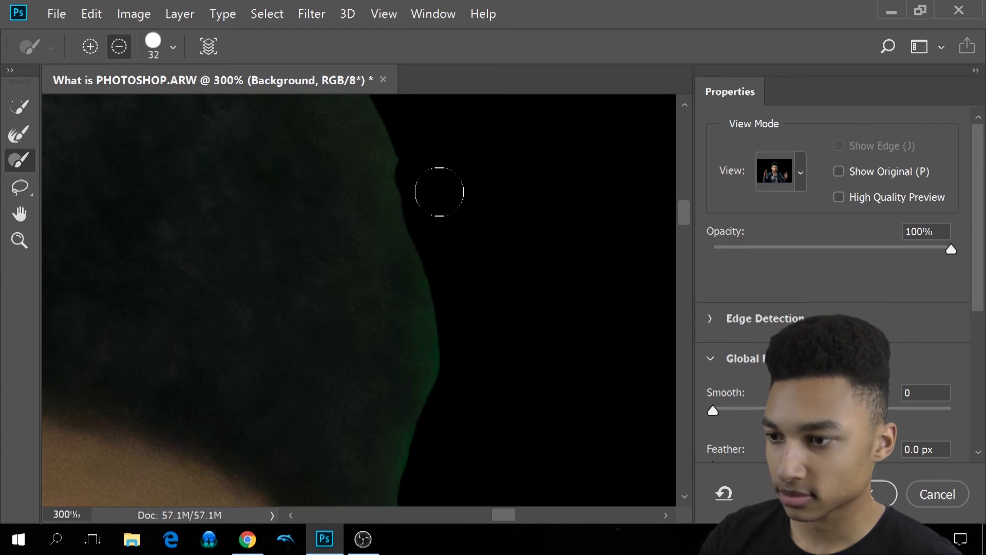
Step: Subtract the green fringe along the lower hair edge near the temple on the image's right and check the hair outline
scroll(436, 360, down, 5)
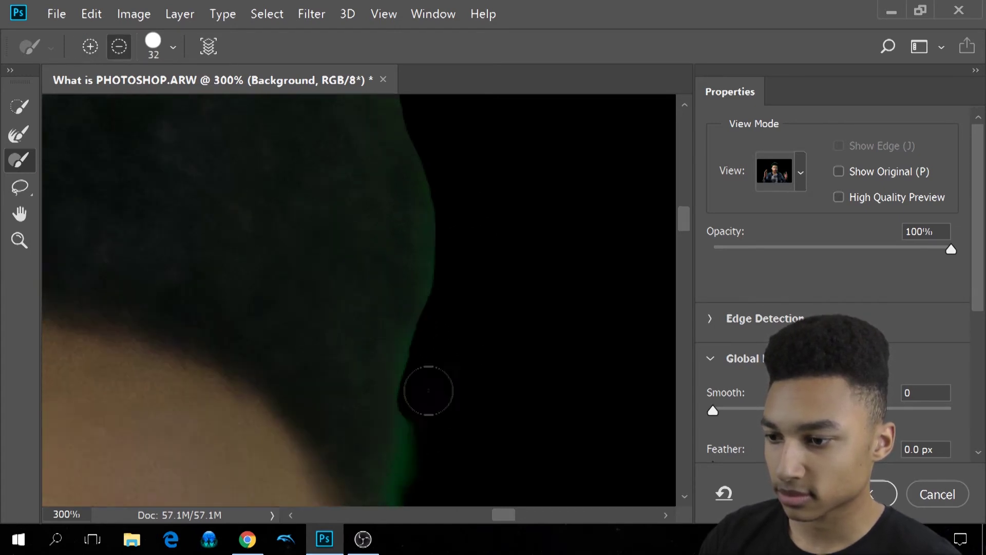
mouse_move(431, 410)
mouse_down()
mouse_move(417, 148)
mouse_move(419, 276)
mouse_up()
scroll(416, 215, up, 3)
scroll(443, 257, up, 3)
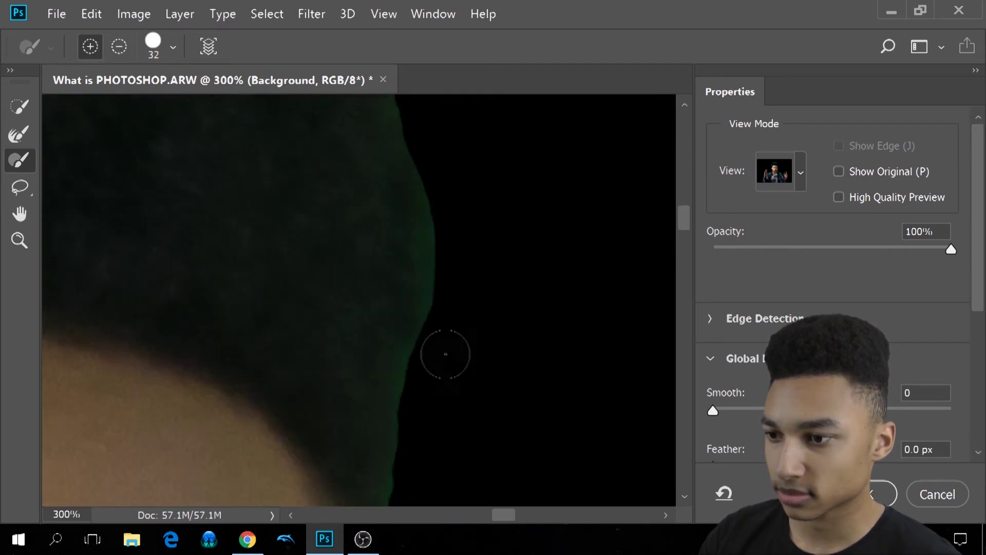
scroll(322, 344, down, 6)
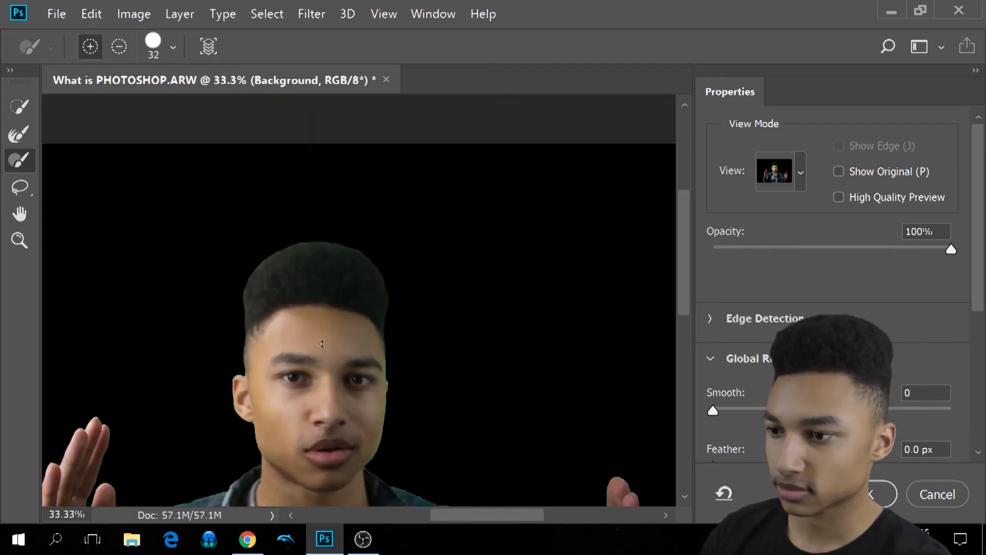
scroll(322, 344, up, 4)
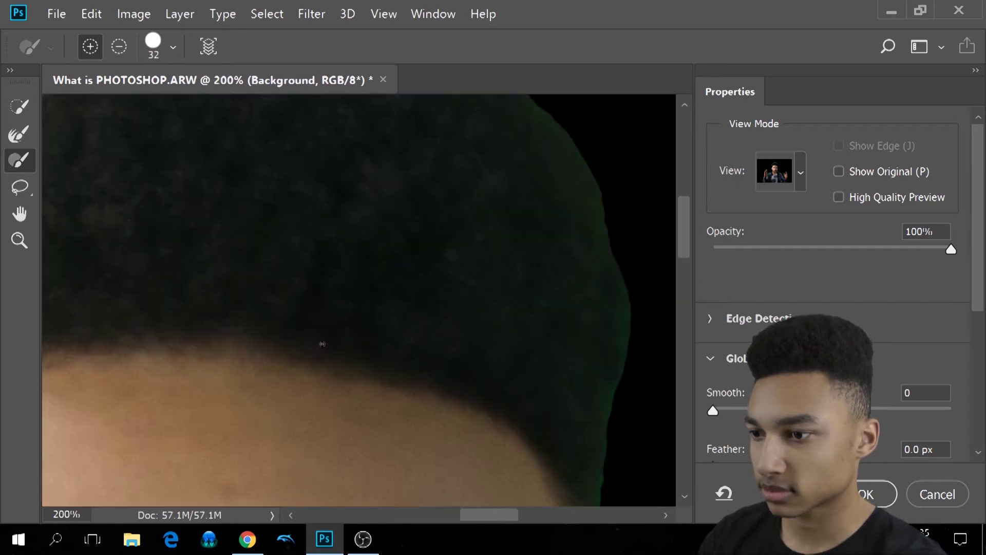
scroll(416, 201, down, 3)
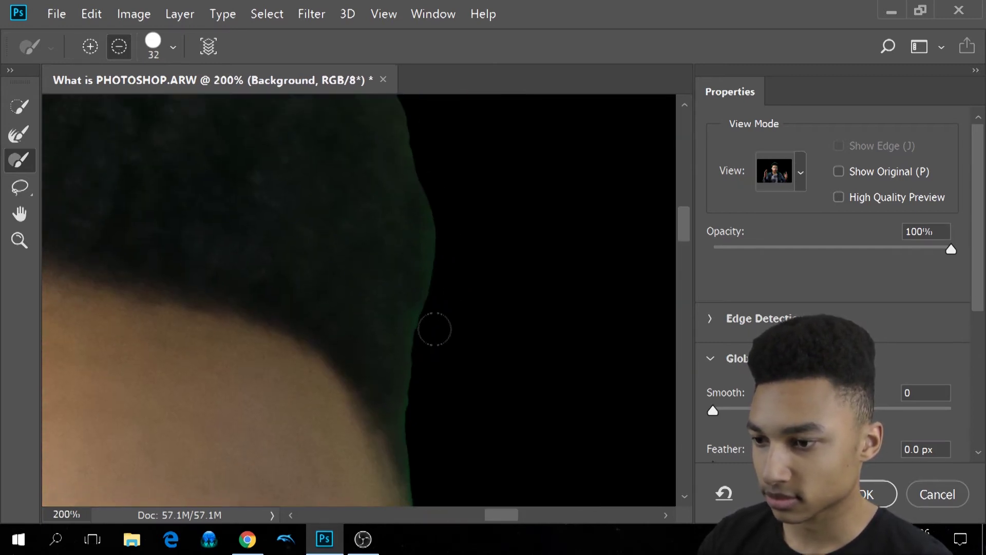
scroll(375, 309, up, 1)
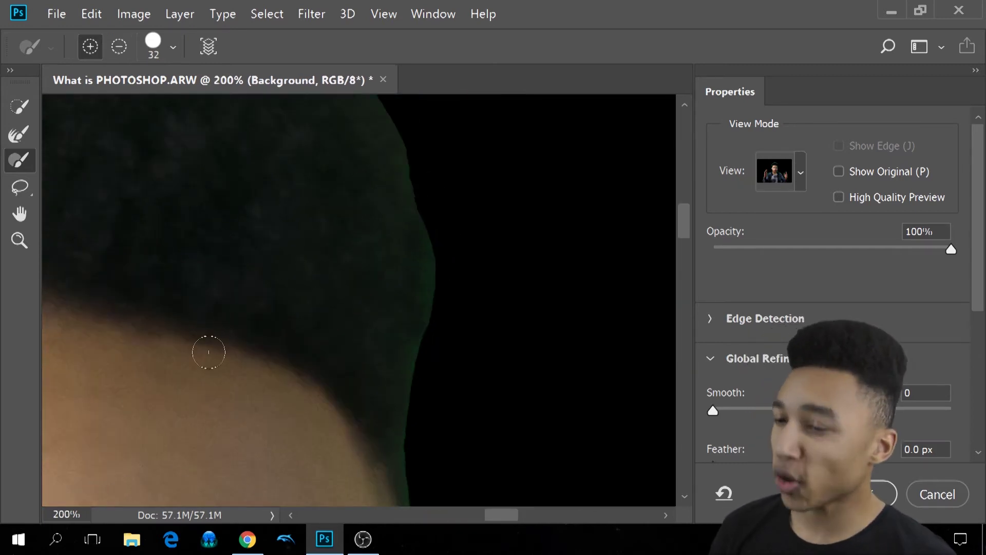
scroll(209, 352, down, 4)
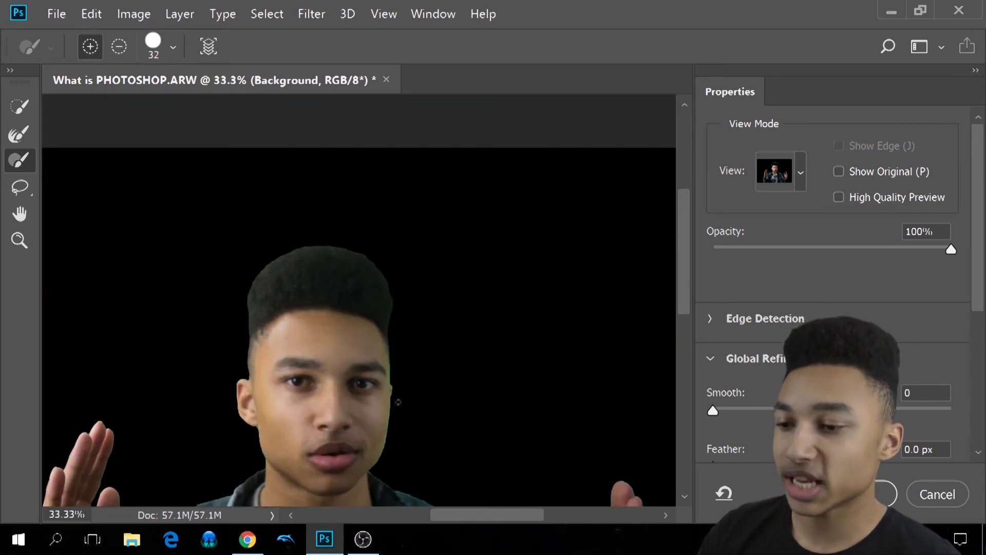
Step: Inspect the jagged jaw edge on the image's right and set Smooth to 60 in Global Refinements
mouse_move(389, 427)
mouse_down()
mouse_move(332, 326)
mouse_move(332, 255)
mouse_up()
key(alt)
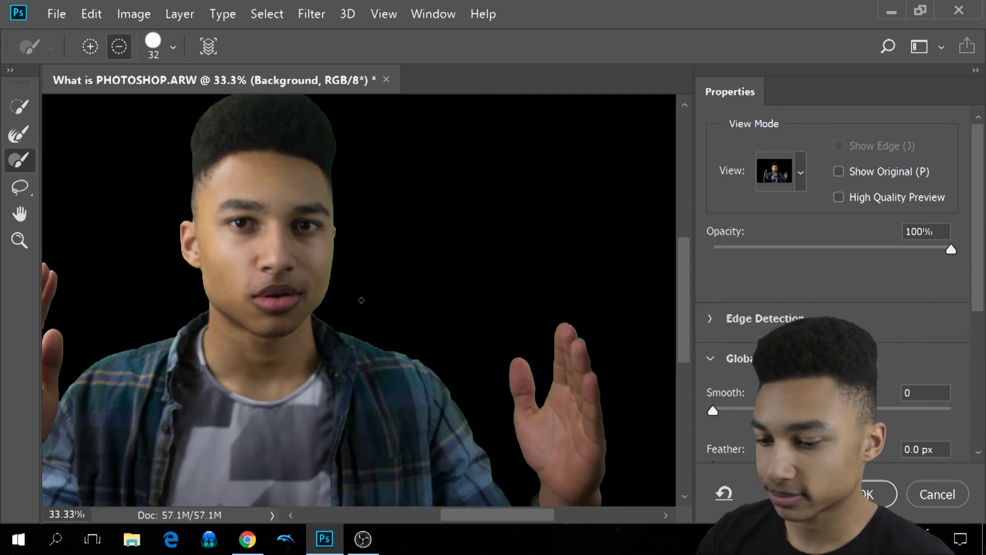
scroll(362, 300, up, 4)
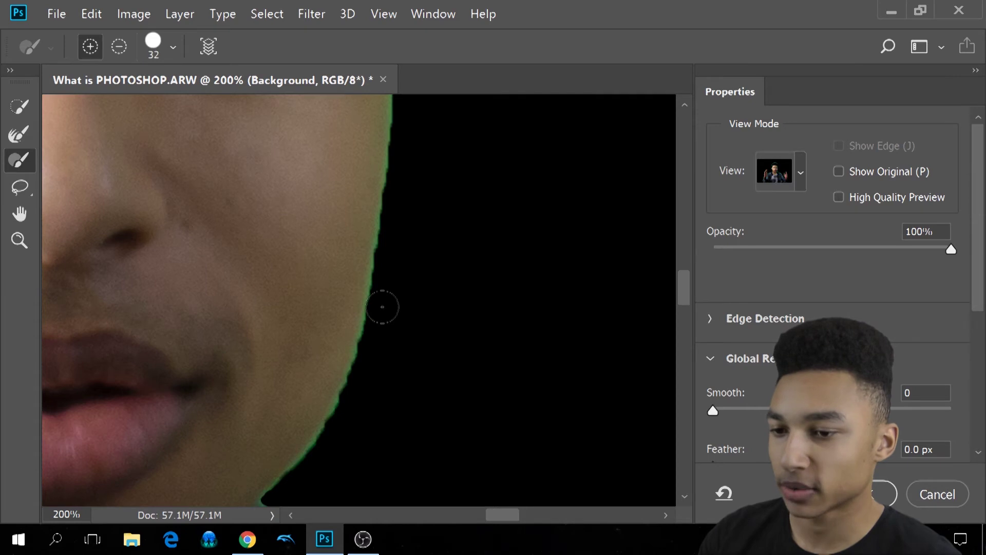
drag(383, 307, 362, 298)
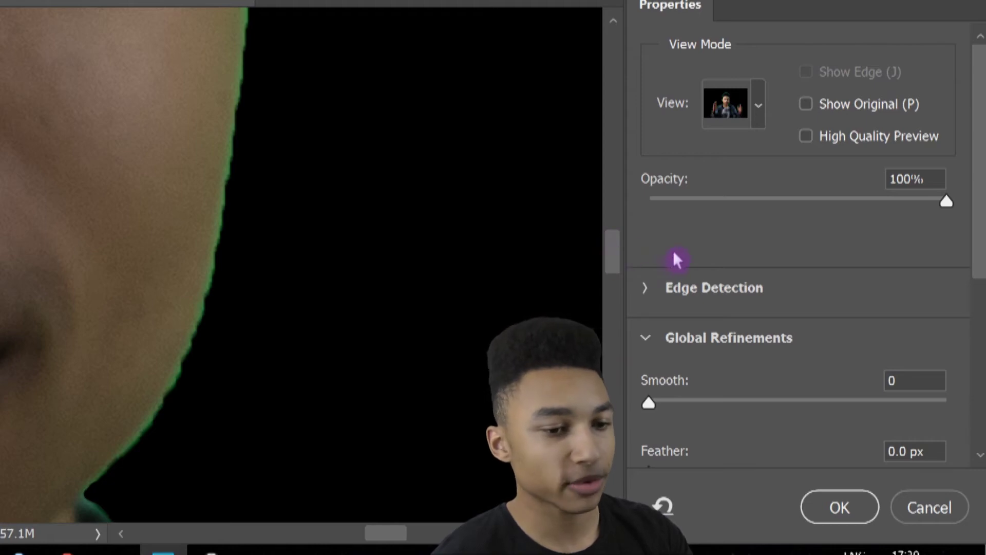
scroll(689, 262, down, 5)
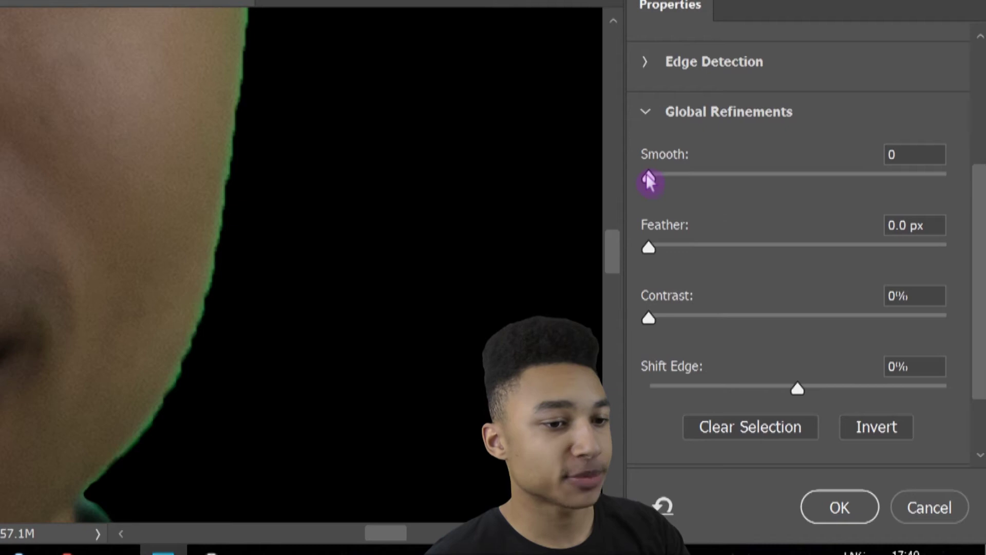
click(647, 176)
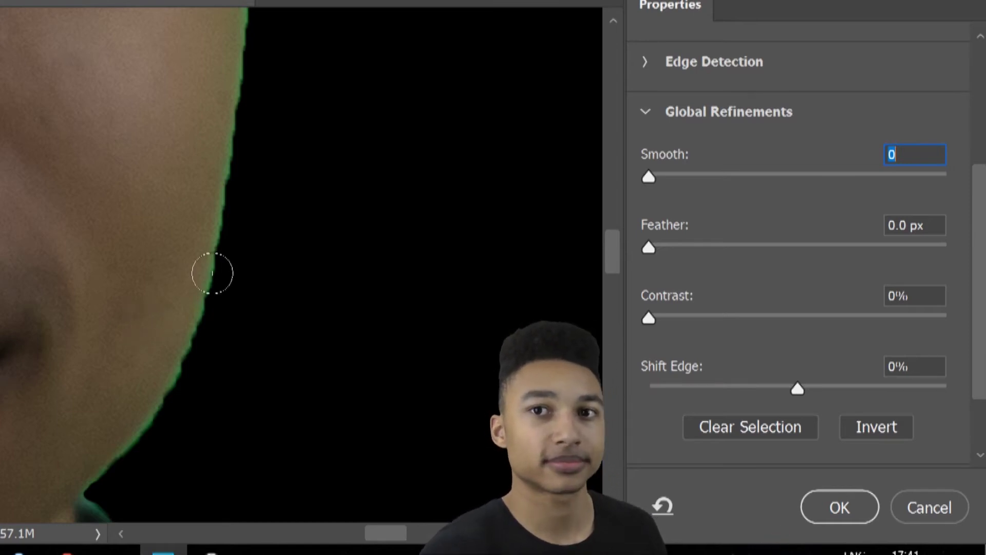
drag(650, 178, 671, 187)
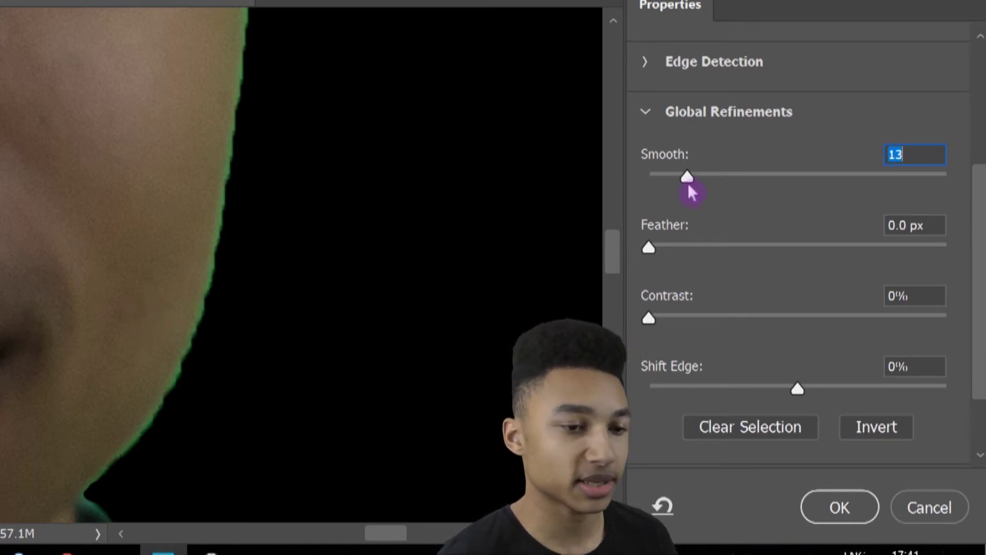
drag(766, 178, 830, 197)
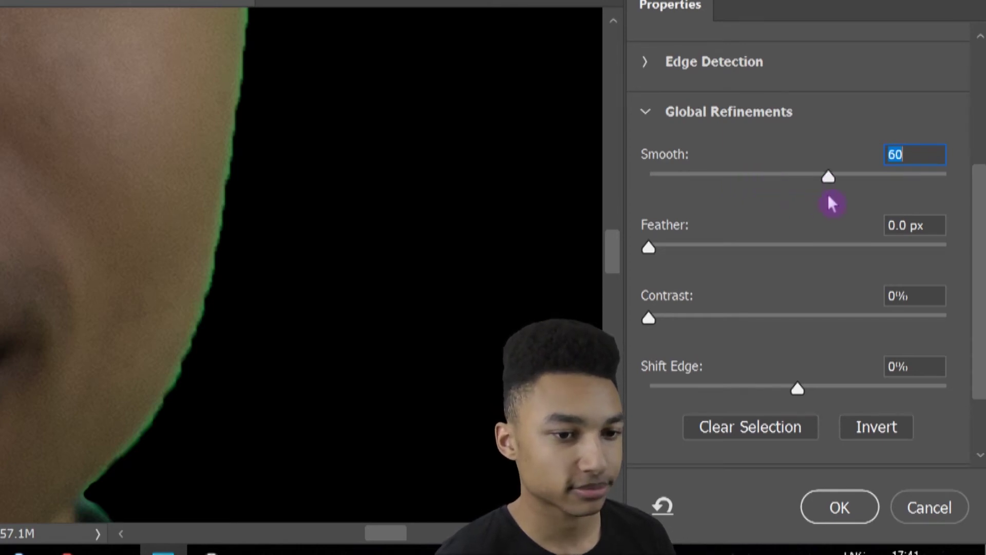
Step: Preview the smoothed jaw edge On White, reduce the brush size to 5, and apply the refined selection
key(w)
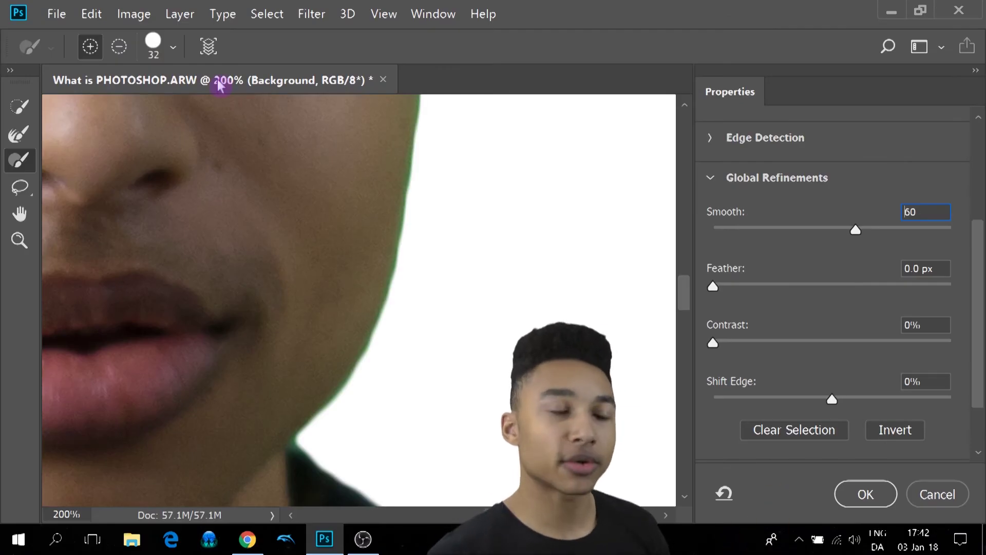
mouse_move(369, 430)
mouse_down()
mouse_move(440, 365)
mouse_move(564, 327)
mouse_up()
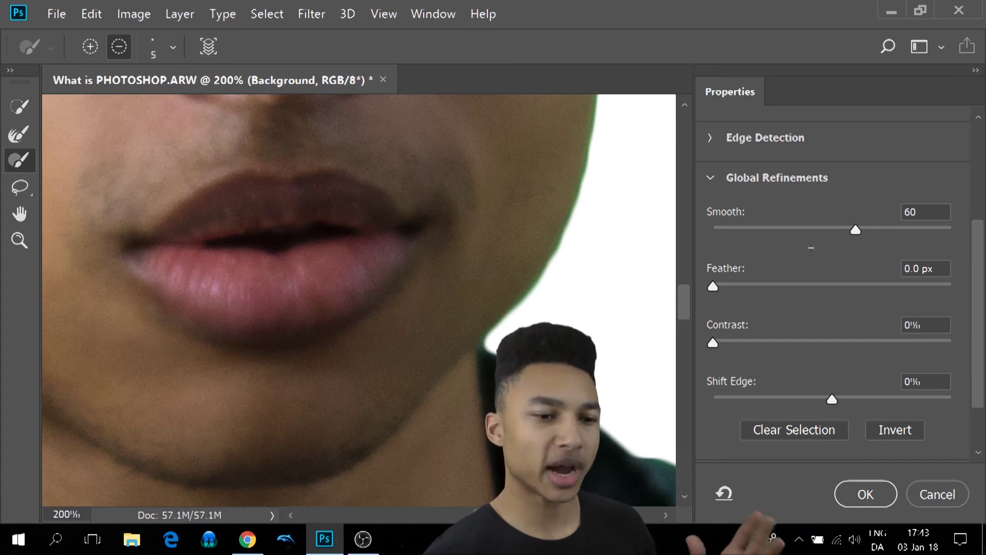
key(alt)
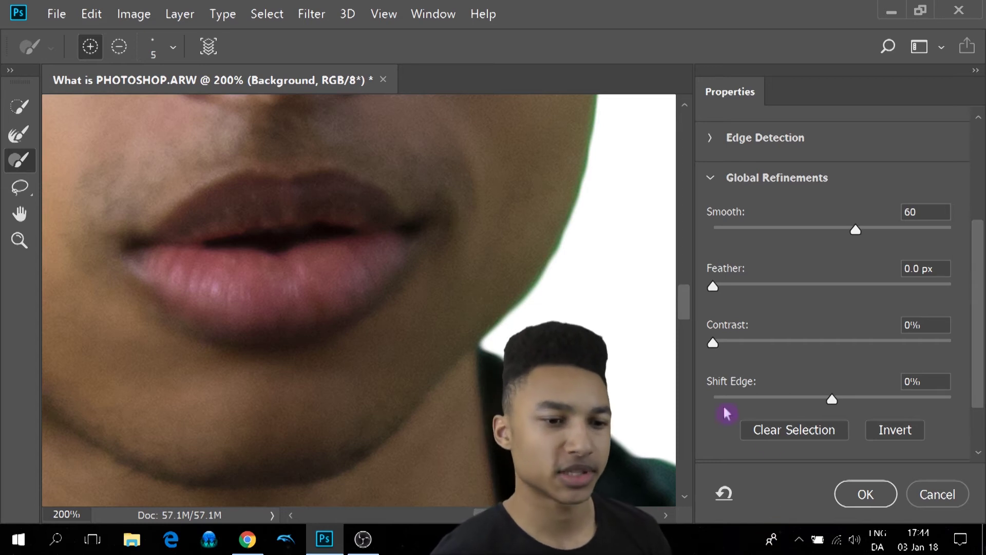
click(863, 495)
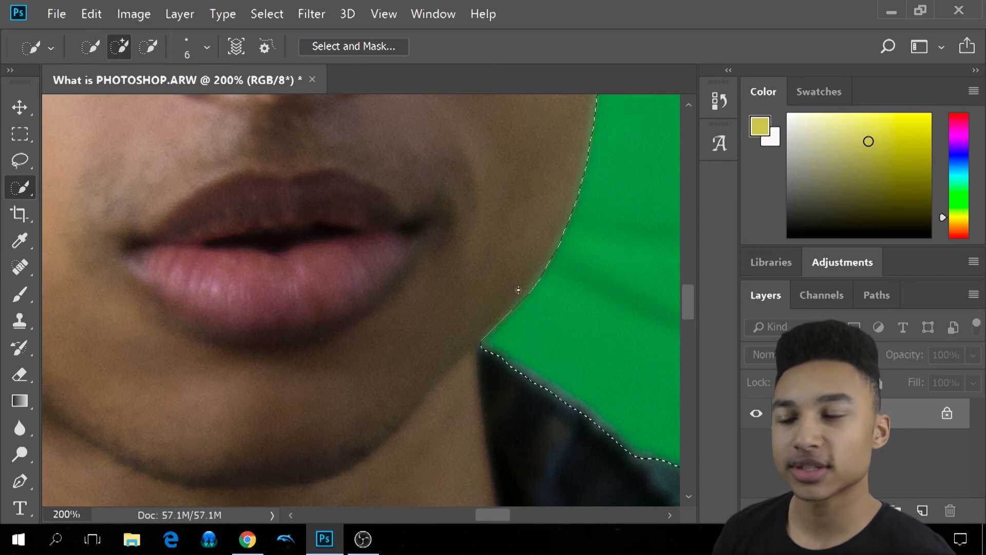
Step: Reopen Select and Mask on the selection and switch the preview to On Black
click(386, 51)
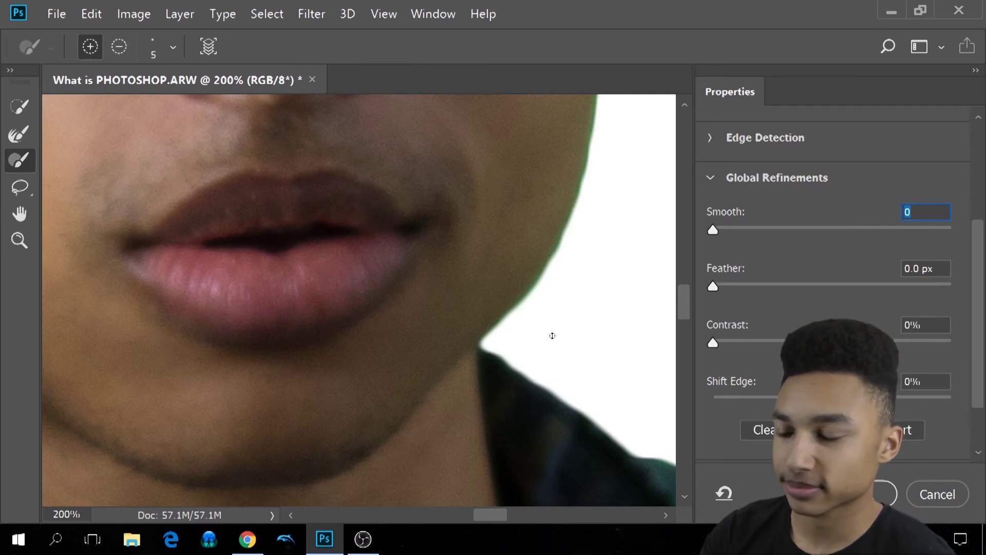
click(793, 318)
click(801, 178)
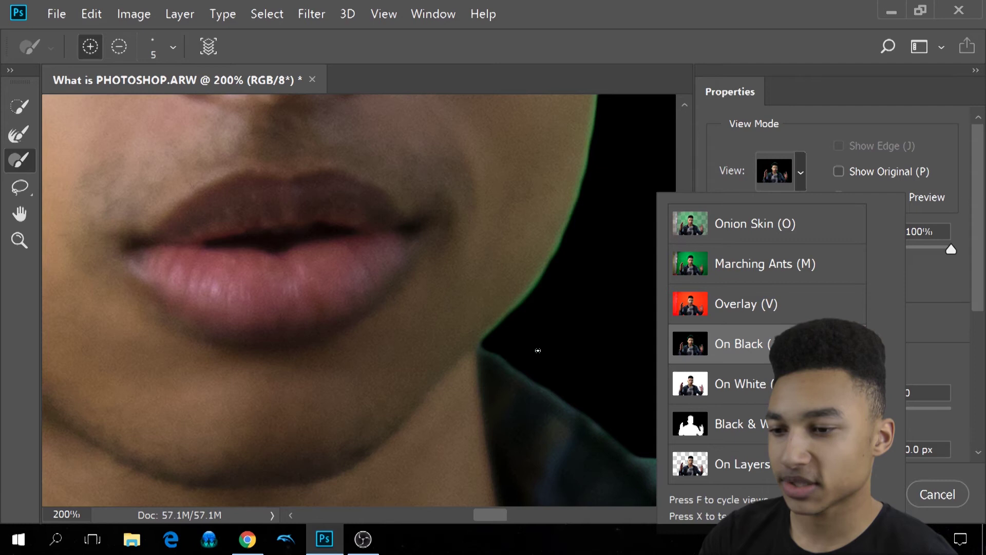
key(Return)
Step: Subtract leftover green between hand and shoulder and between the fingers on the image's left with a size 5 brush
key(ctrl+minus)
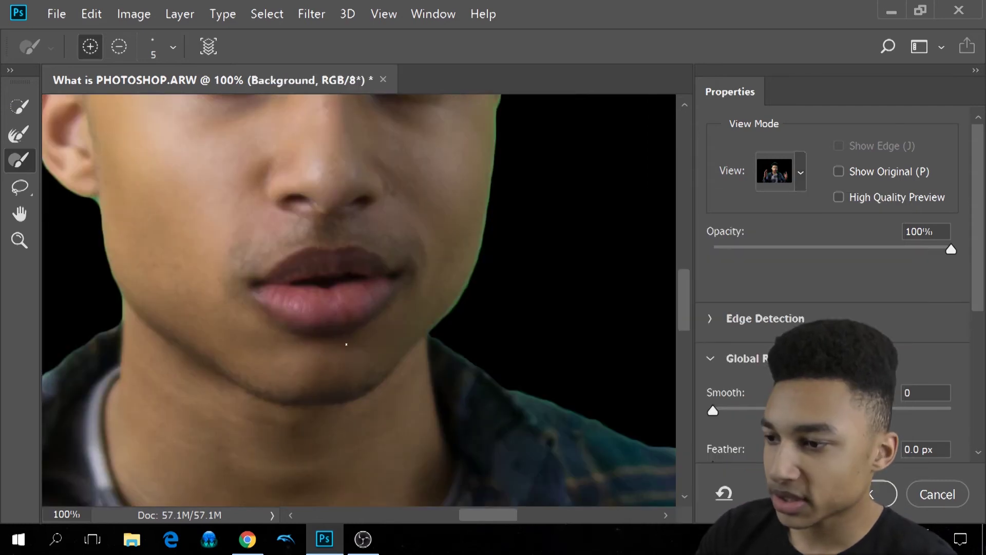
drag(196, 364, 282, 325)
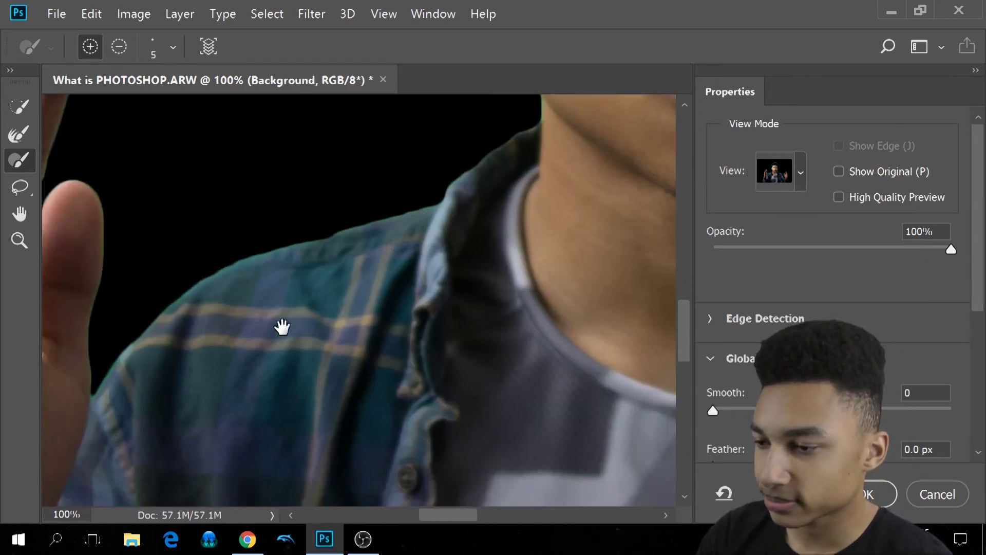
scroll(385, 309, up, 3)
mouse_move(440, 416)
mouse_down()
mouse_move(311, 356)
mouse_move(302, 373)
mouse_up()
key(alt)
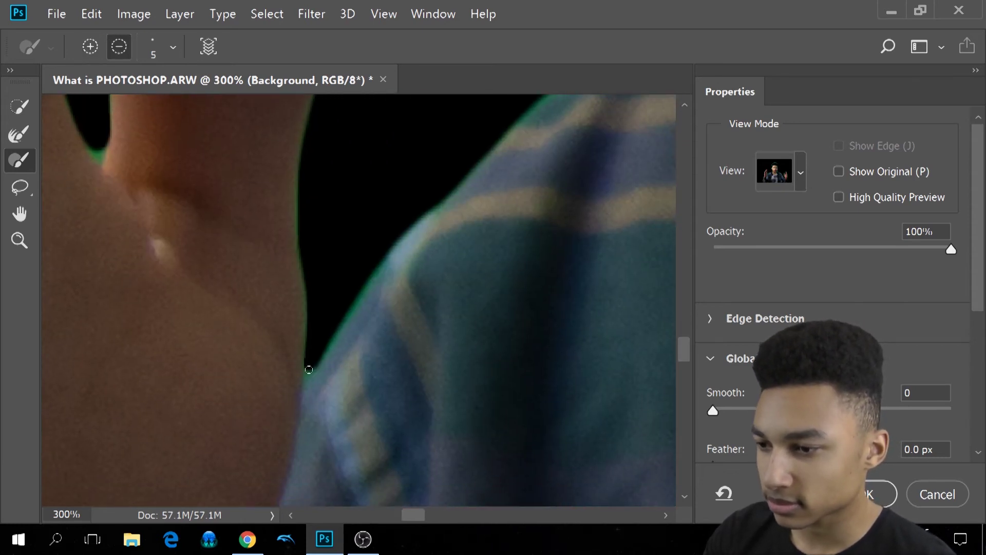
drag(154, 228, 289, 448)
drag(222, 346, 290, 308)
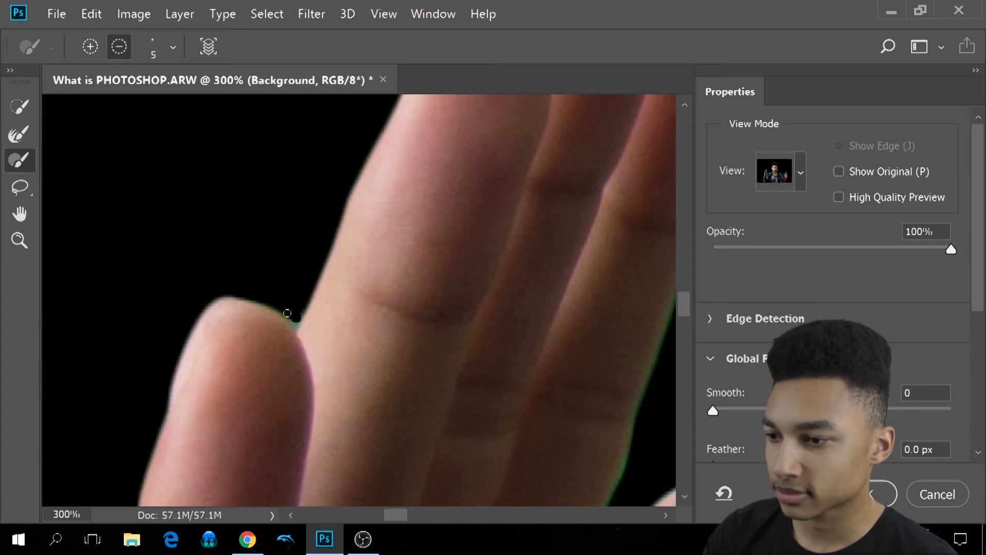
Step: Examine the sleeve, collar and shoulder edges against the black preview for remaining green fringe
key(ctrl+1)
mouse_move(314, 222)
mouse_down()
mouse_move(433, 231)
mouse_move(438, 353)
mouse_move(553, 295)
mouse_move(525, 344)
mouse_move(504, 348)
mouse_move(500, 311)
mouse_up()
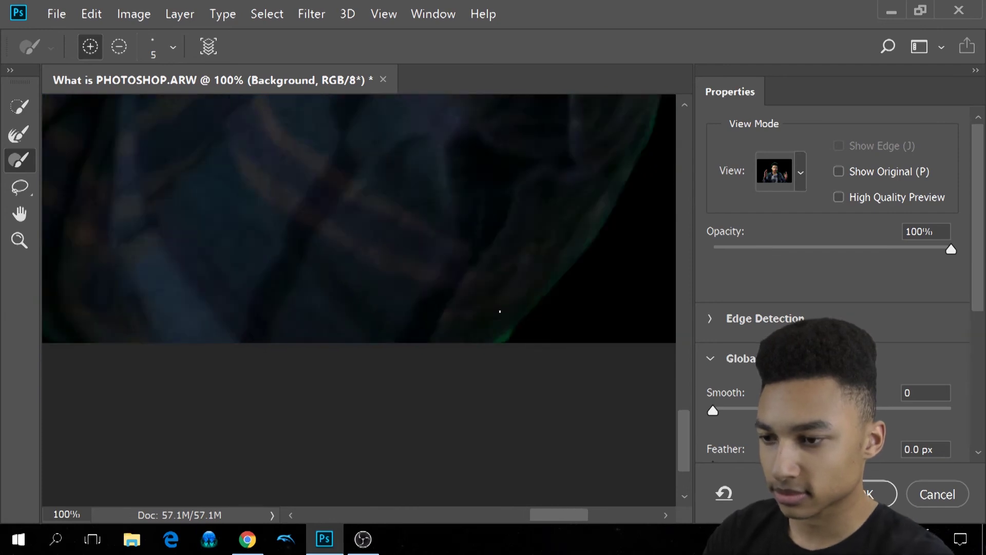
scroll(500, 311, up, 3)
key(alt)
key(alt)
drag(563, 282, 466, 378)
scroll(464, 332, down, 5)
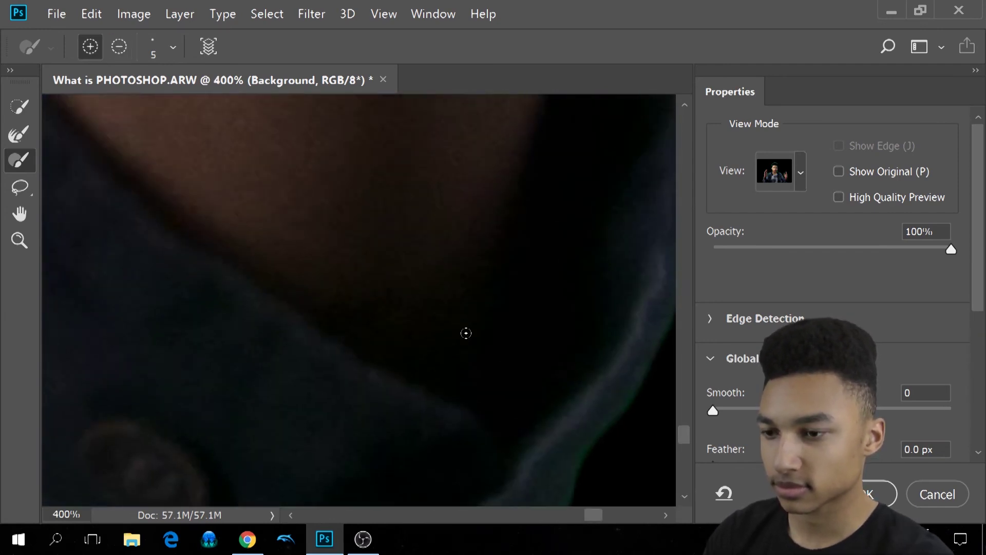
mouse_move(260, 213)
mouse_down()
mouse_move(362, 385)
mouse_move(321, 237)
mouse_up()
scroll(385, 161, up, 5)
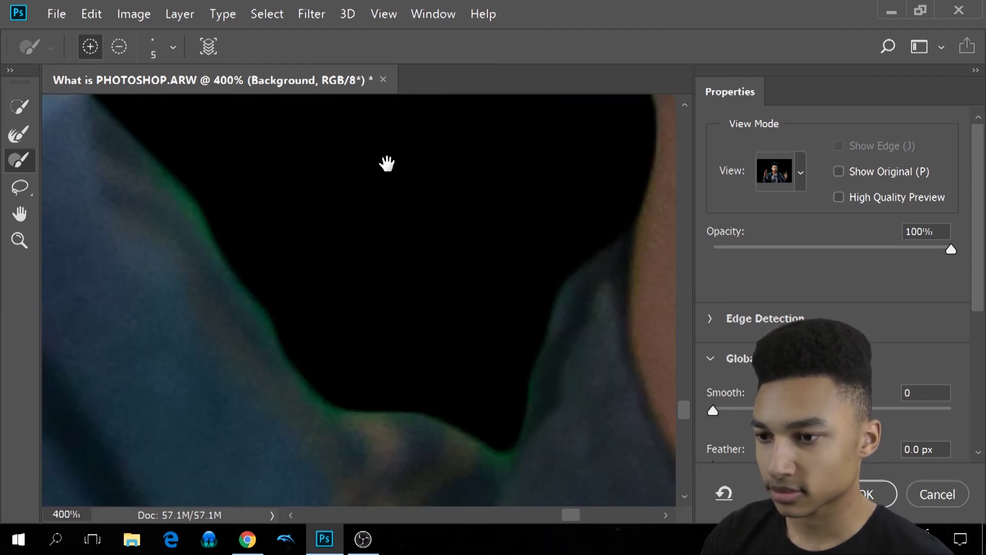
key(alt)
mouse_move(410, 354)
mouse_down()
mouse_move(487, 308)
mouse_move(489, 352)
mouse_move(425, 202)
mouse_up()
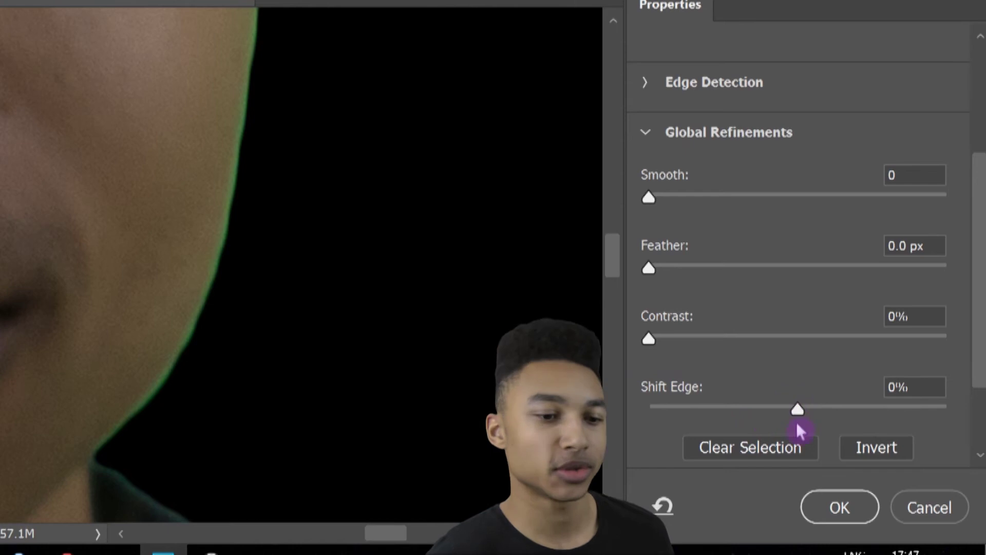
Step: Set Shift Edge to -38% in Global Refinements and apply the refined selection
drag(797, 409, 765, 422)
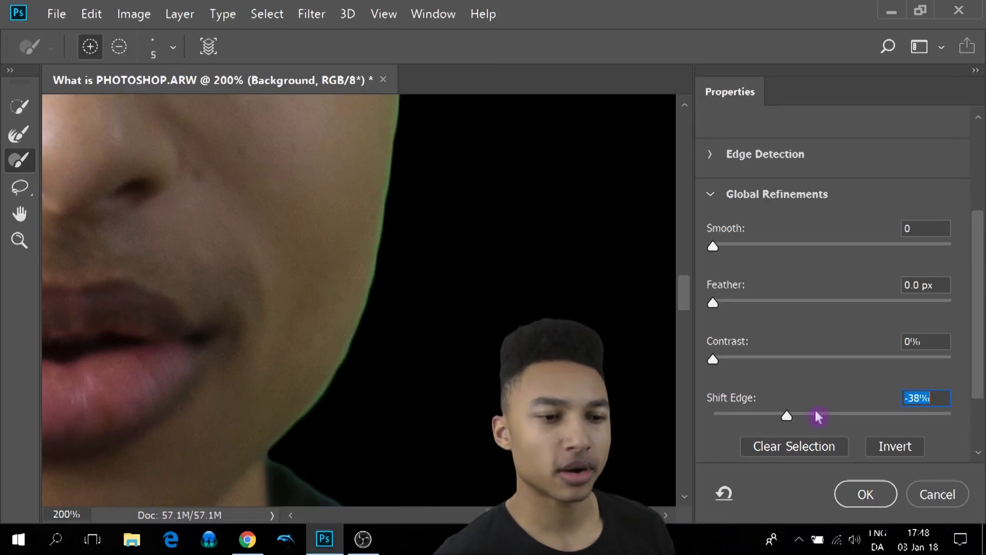
scroll(842, 317, up, 1)
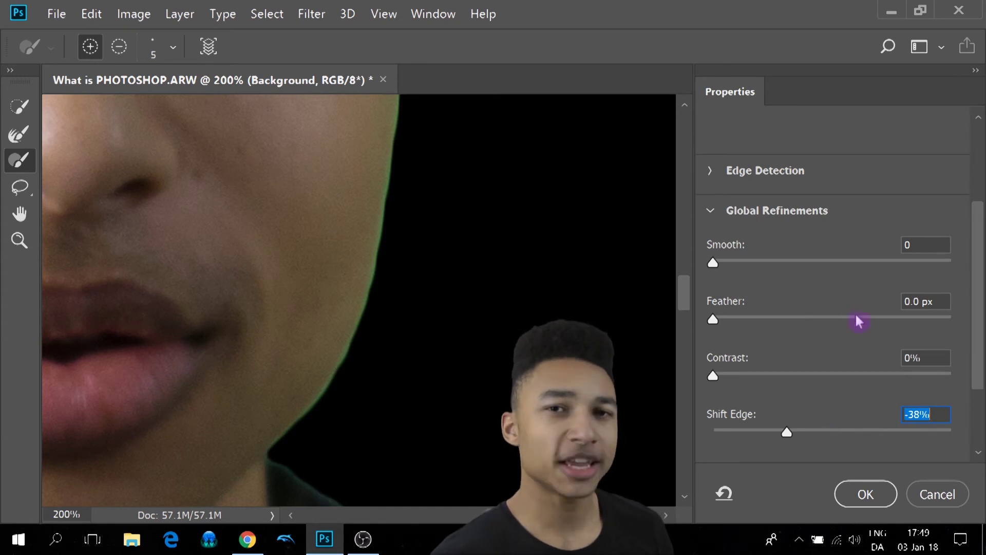
scroll(729, 355, down, 2)
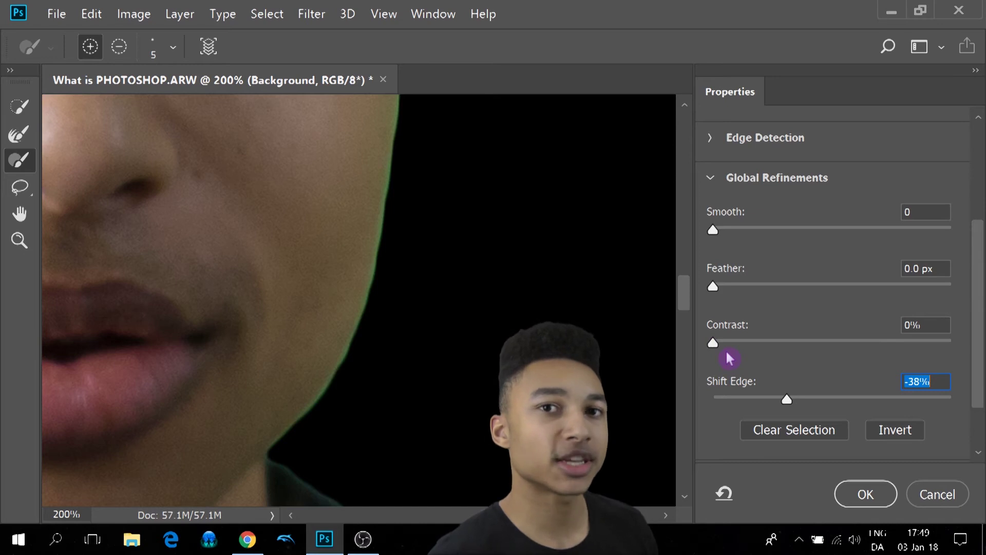
click(866, 494)
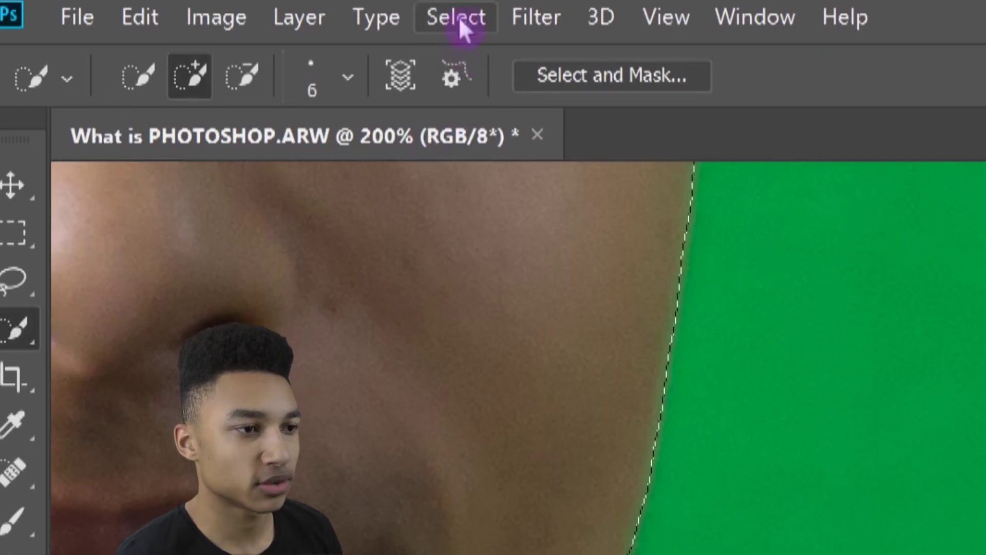
Step: Contract the selection by 4 pixels without applying the effect at canvas bounds
click(268, 16)
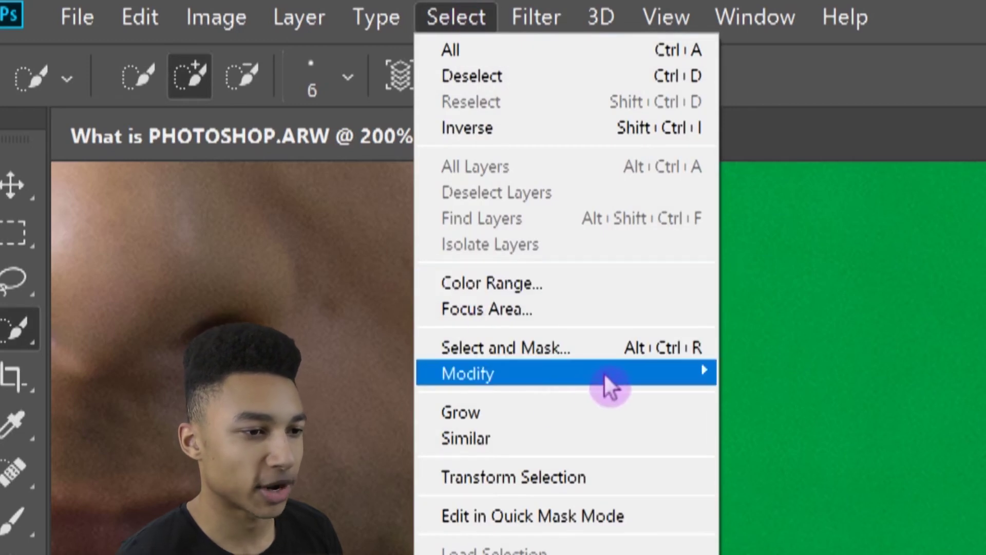
mouse_move(679, 390)
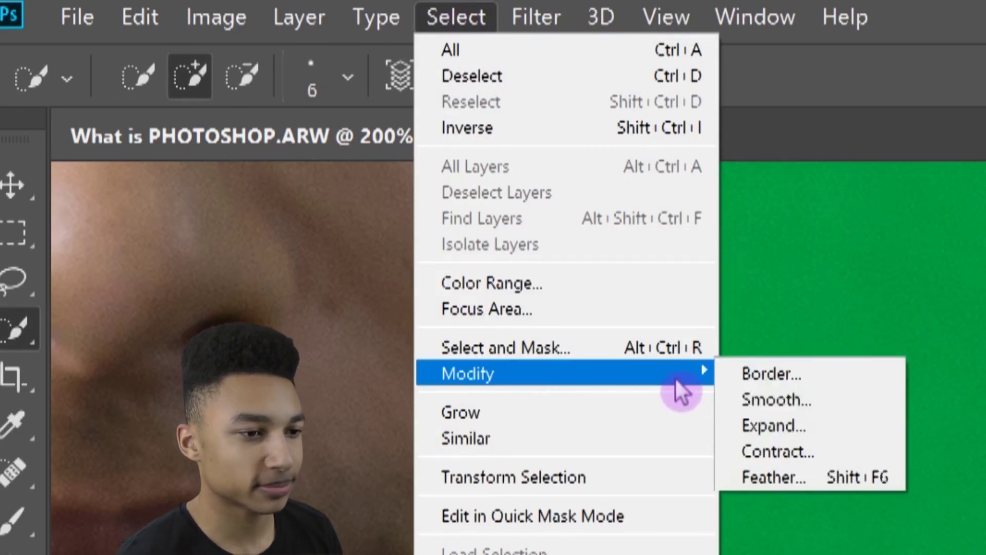
click(781, 445)
text(2)
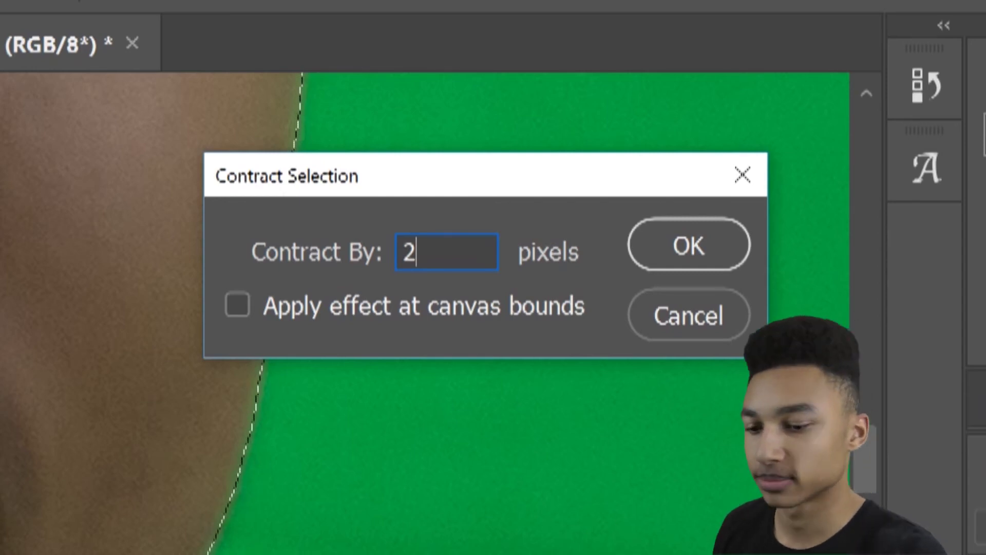
key(BackSpace)
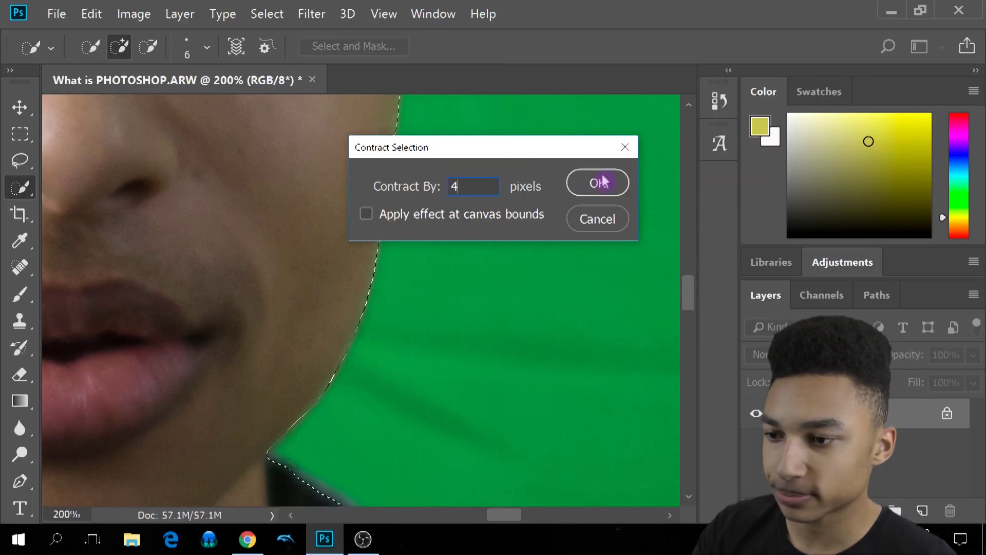
click(693, 246)
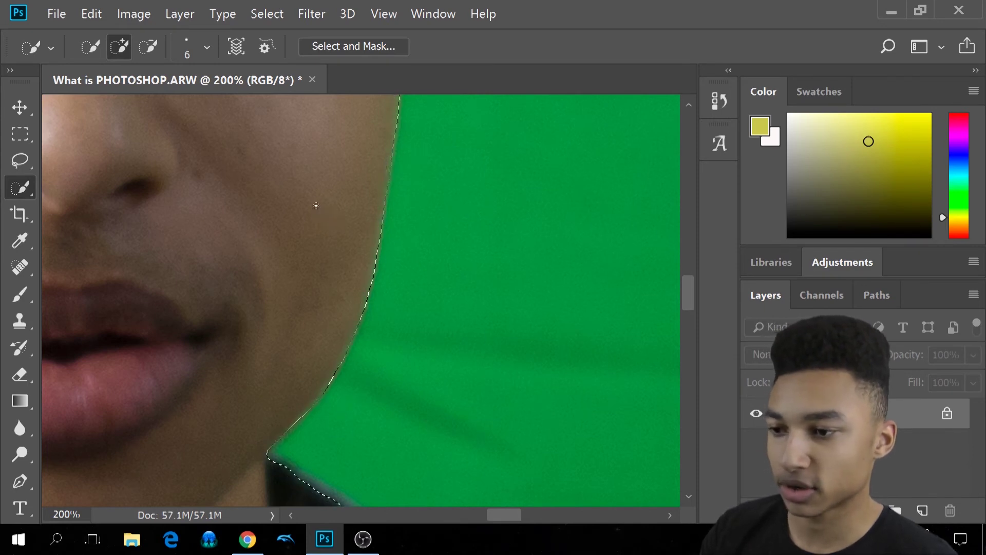
Step: Contract the selection by a further 2 pixels
click(267, 12)
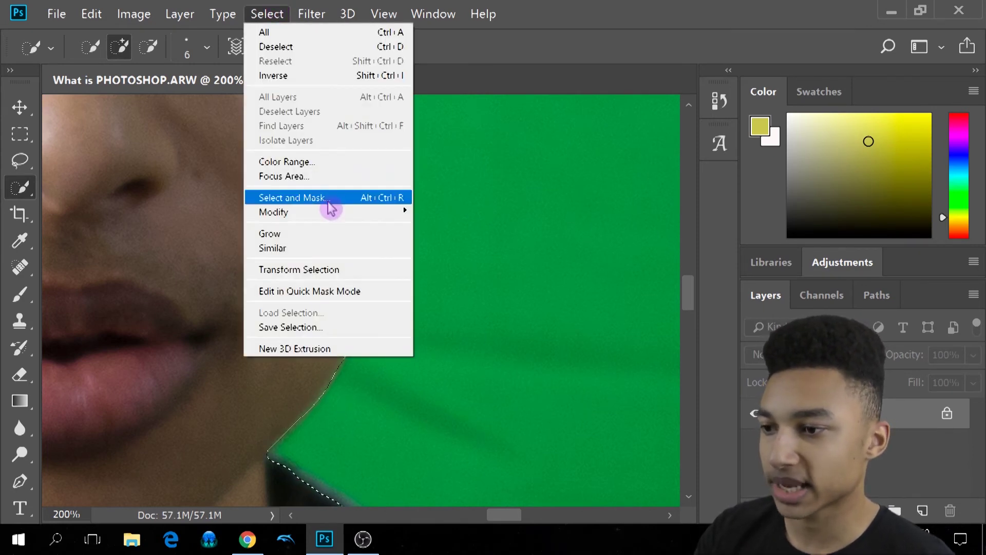
mouse_move(375, 214)
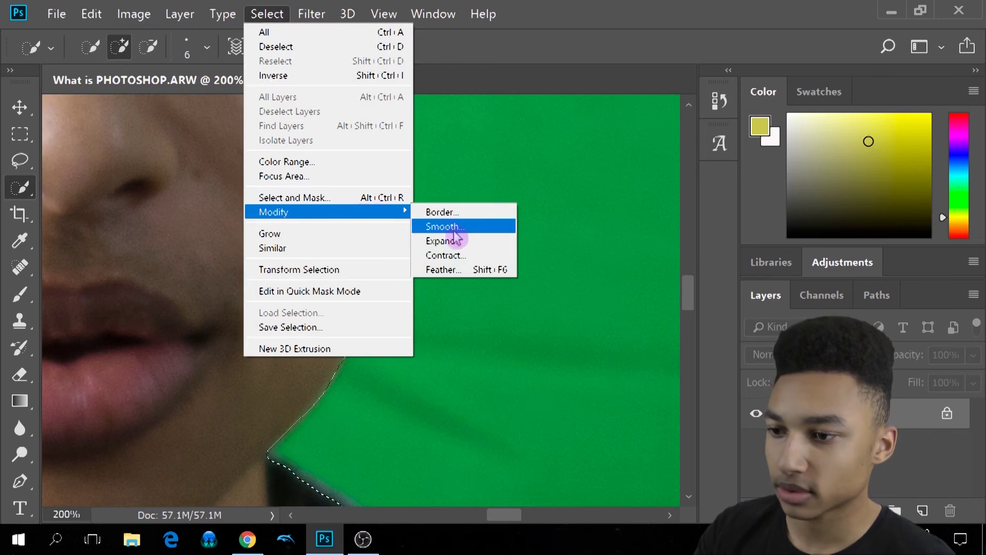
click(454, 255)
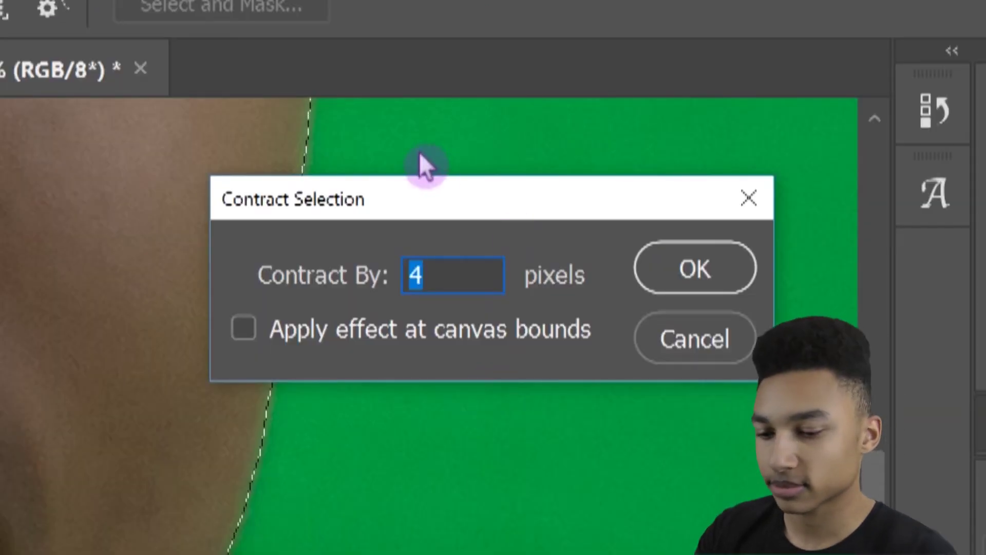
key(BackSpace)
text(2)
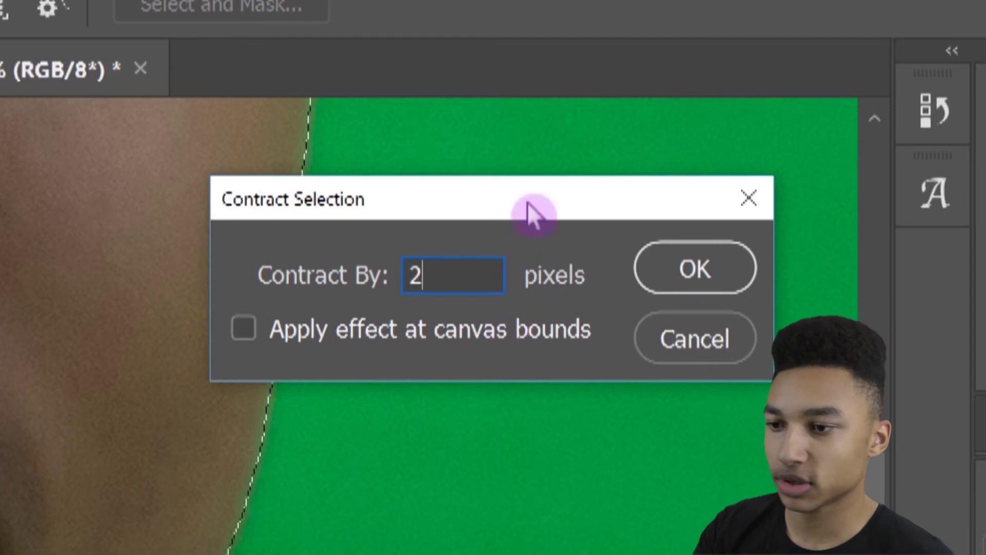
click(699, 266)
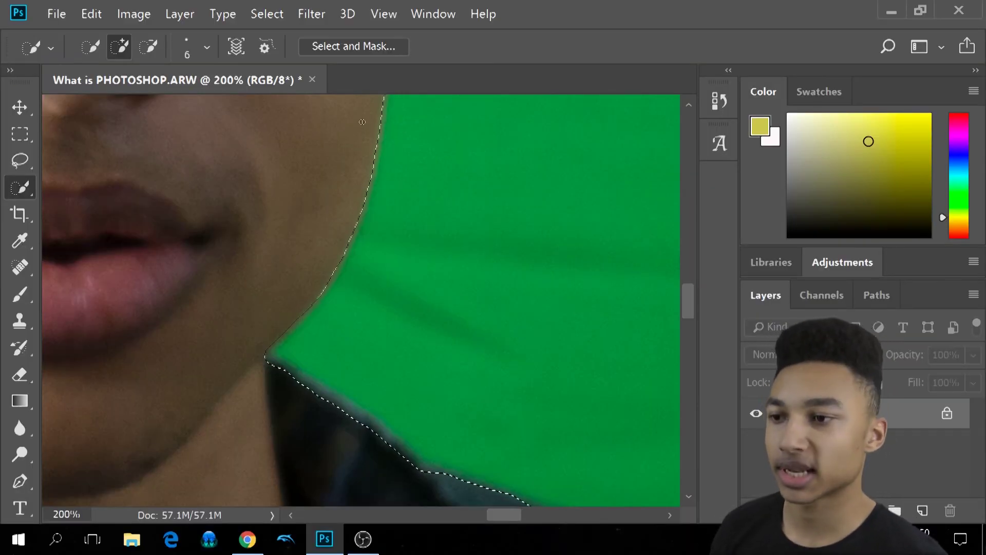
Step: Reopen Select and Mask, check the jaw edge and the whole cutout on black, and apply the selection
click(393, 47)
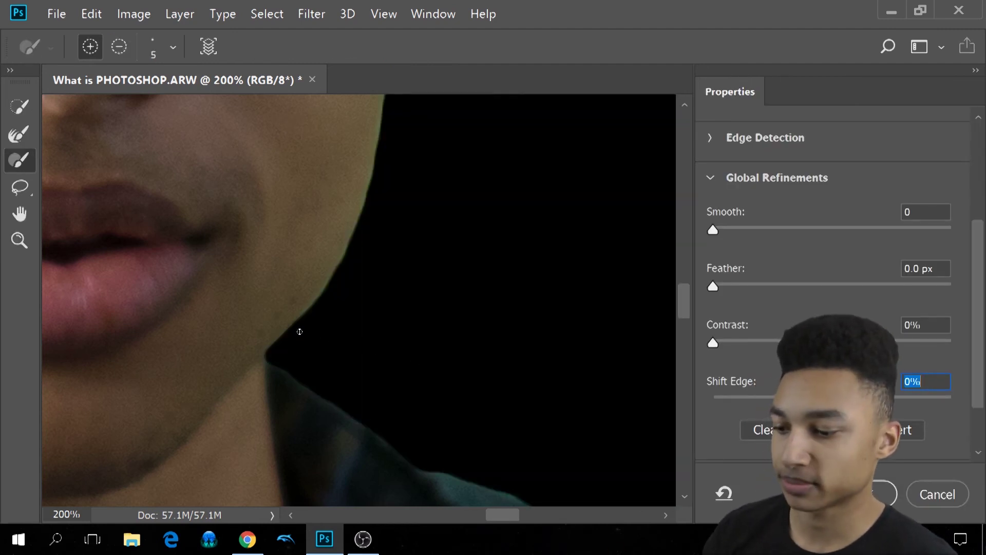
drag(312, 341, 375, 392)
key(z)
drag(233, 254, 232, 359)
alt+click(247, 345)
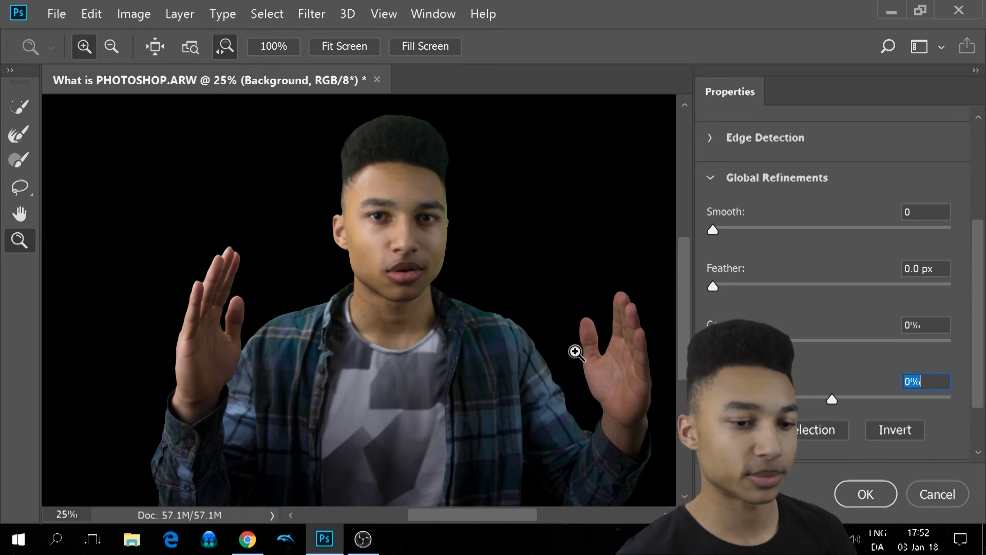
click(865, 494)
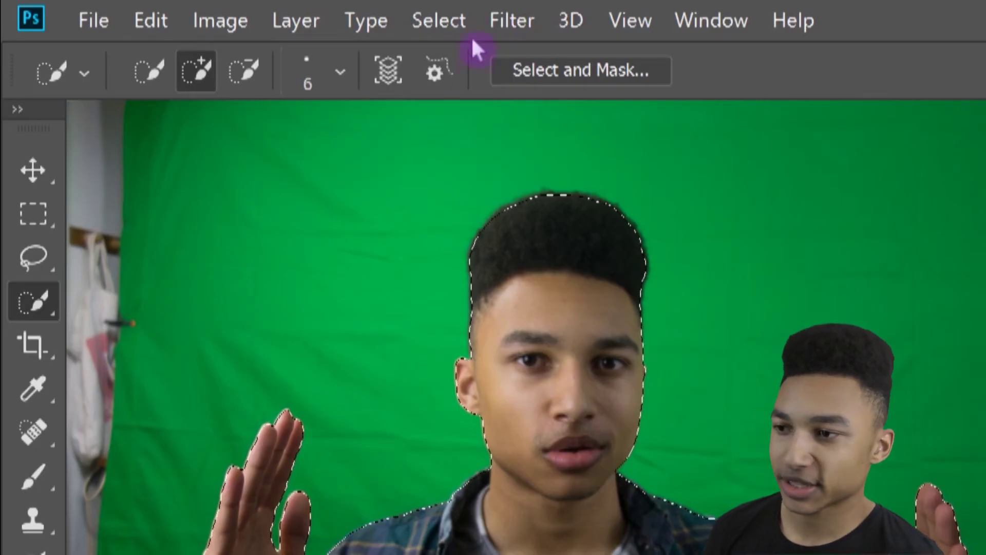
Step: Save the selection as a new channel named "Quick selection 2"
click(441, 26)
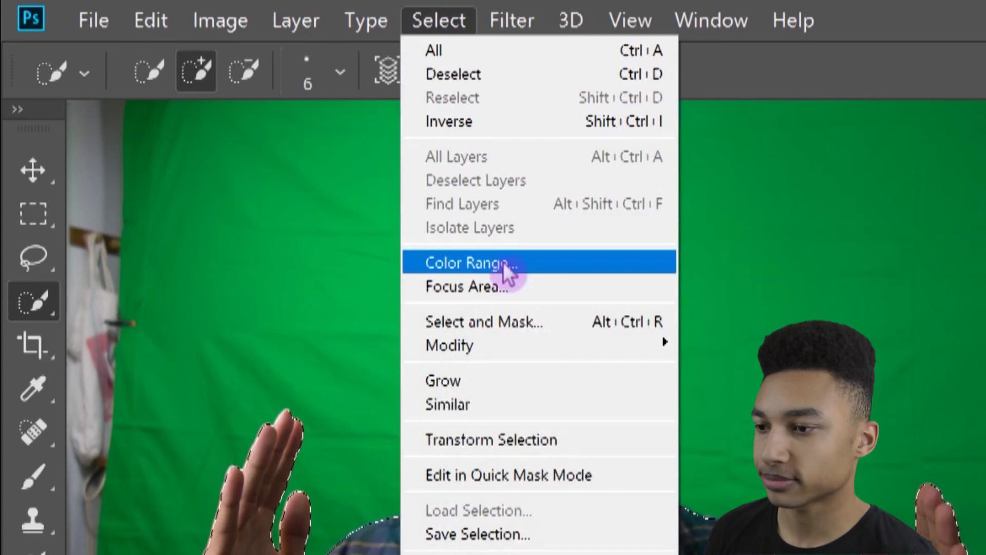
click(521, 535)
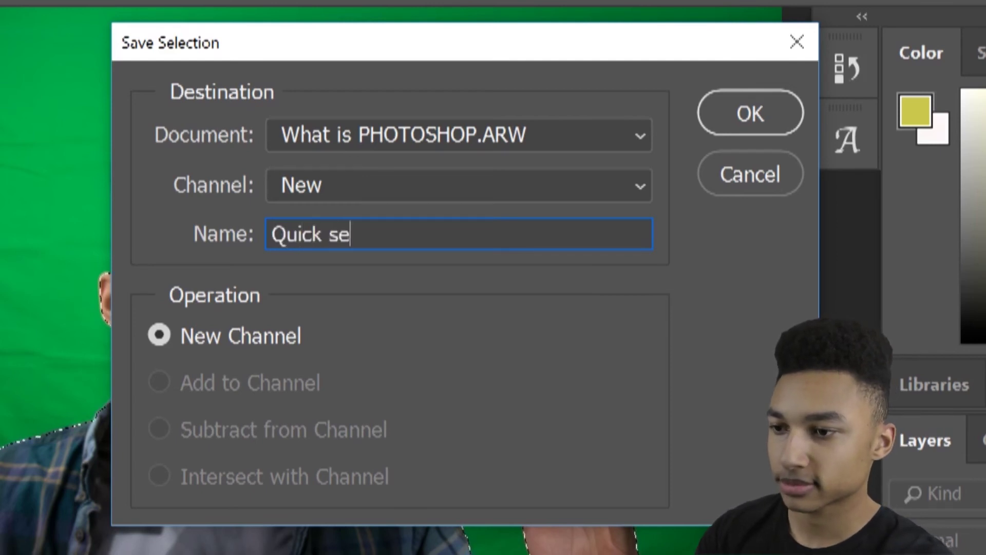
text(Quick selection 2)
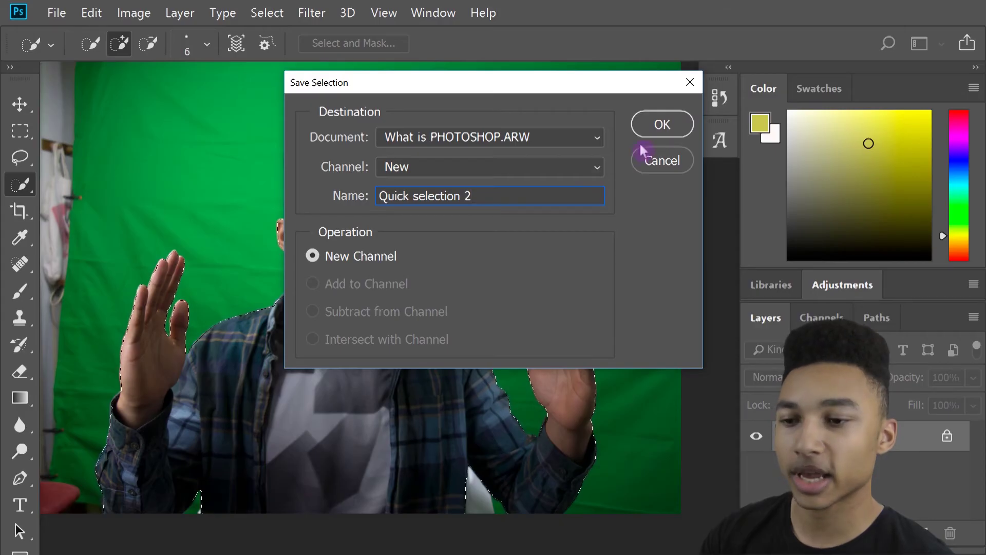
click(661, 125)
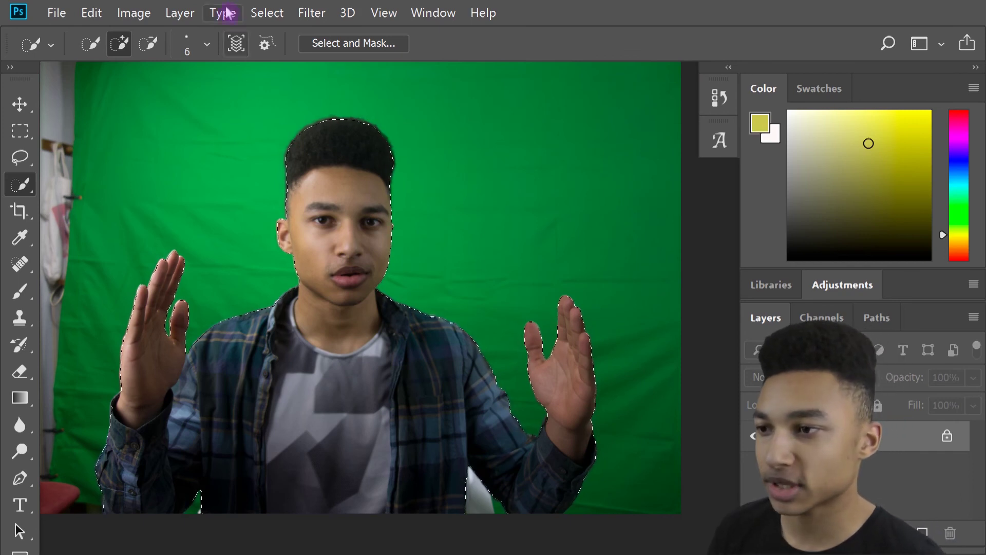
Step: Deselect the person and load the saved "Quick selection 2" channel as a new selection
click(267, 13)
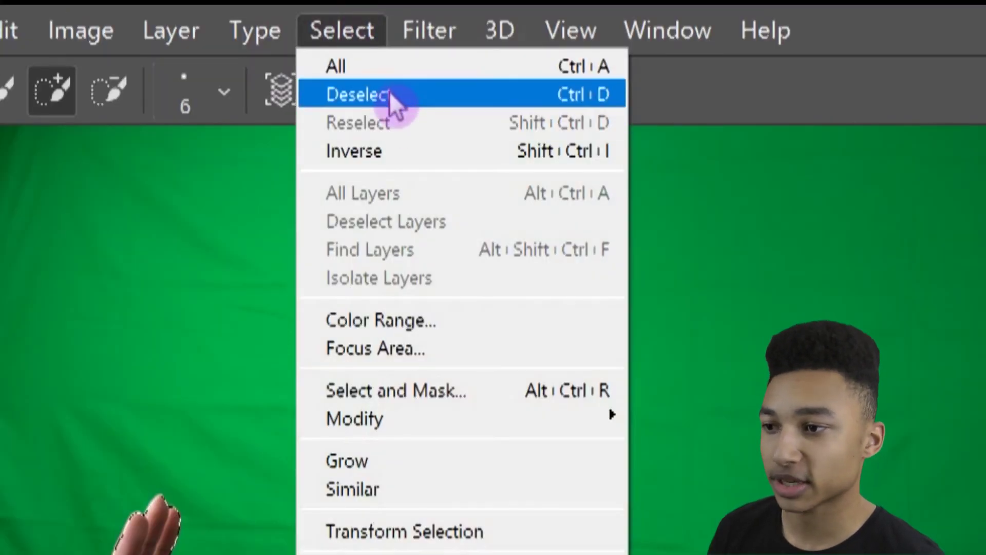
click(389, 94)
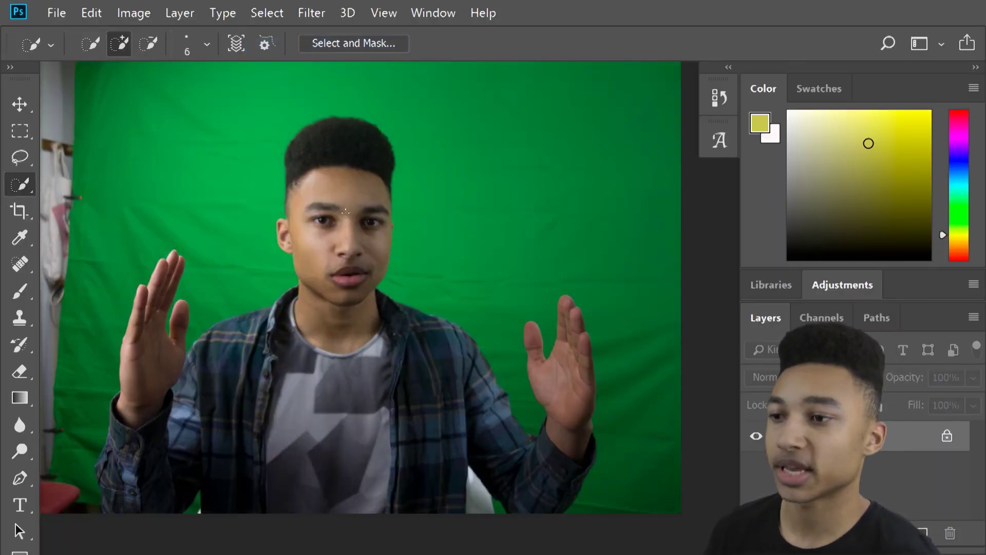
click(272, 12)
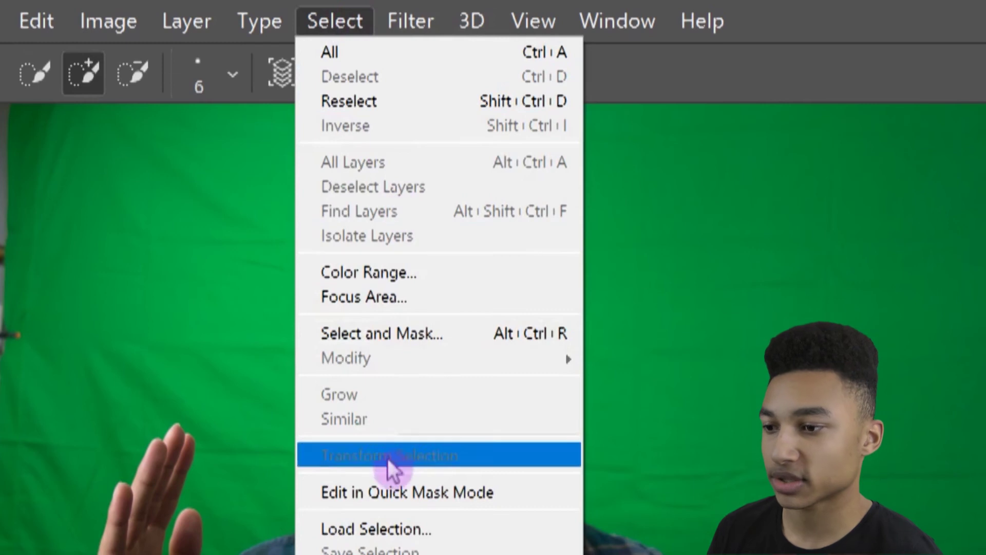
click(383, 529)
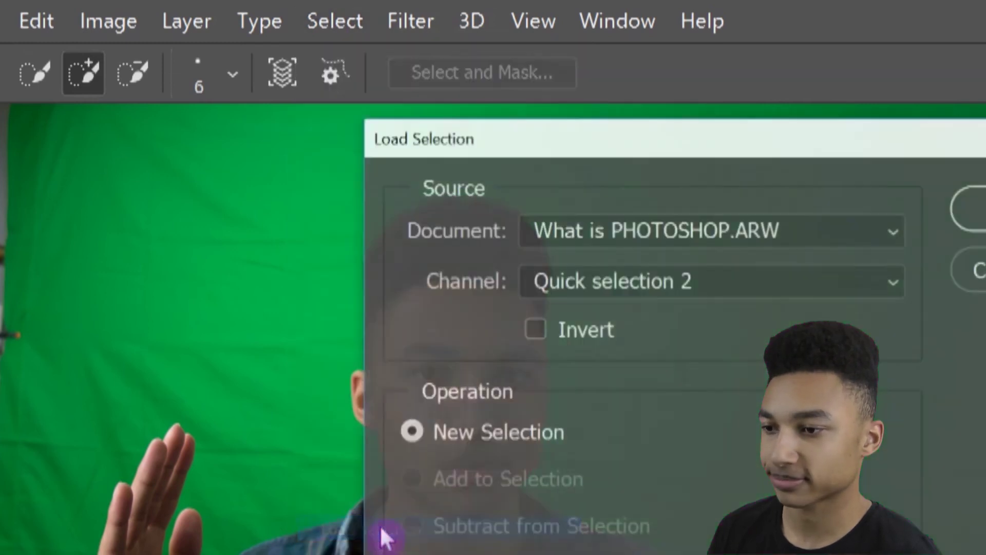
click(756, 288)
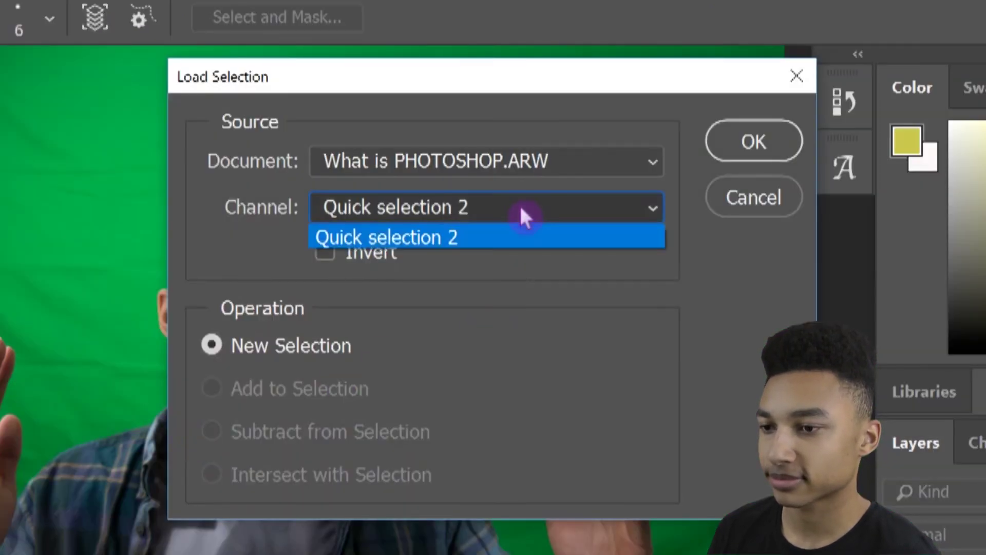
click(519, 204)
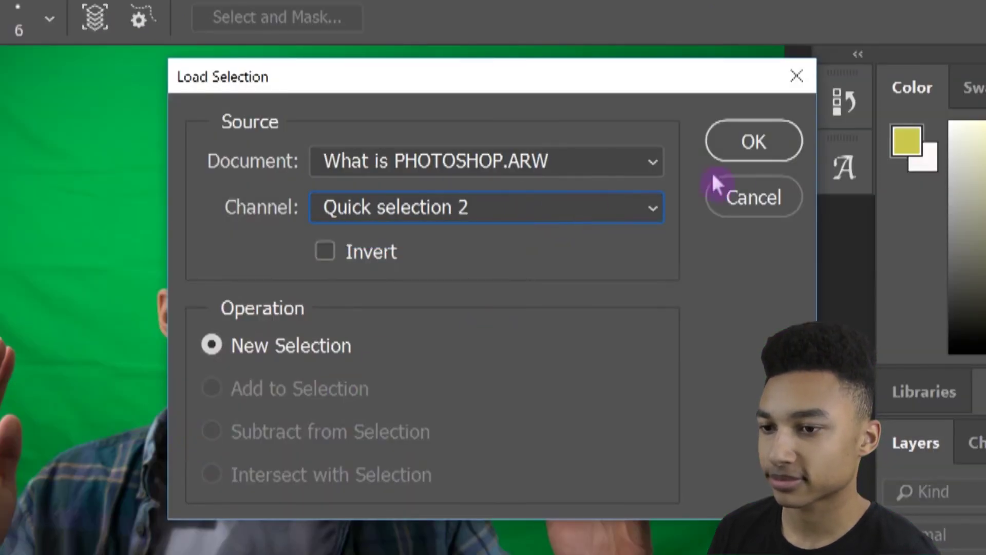
click(748, 147)
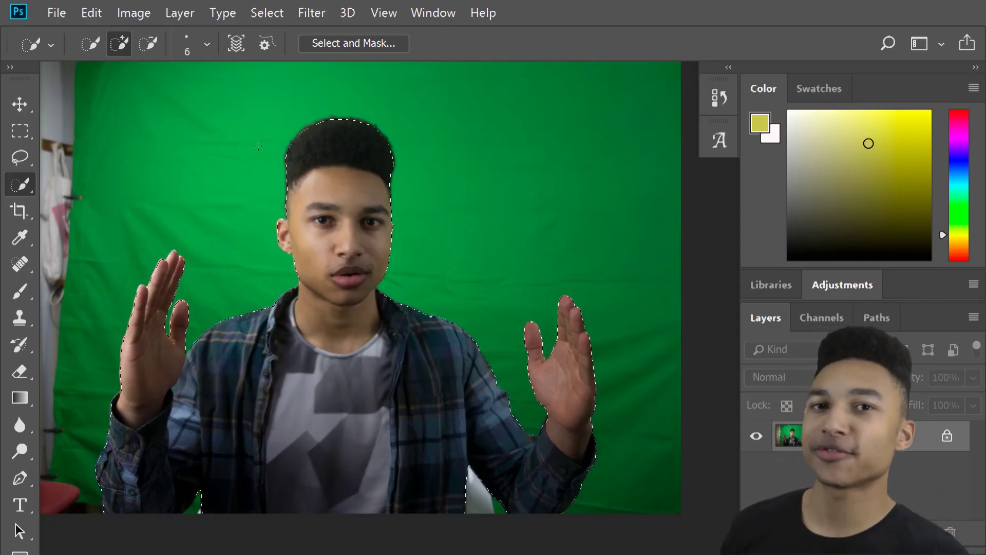
Step: Try moving the selected person up and across the background with the Move tool, and undo the move
click(19, 107)
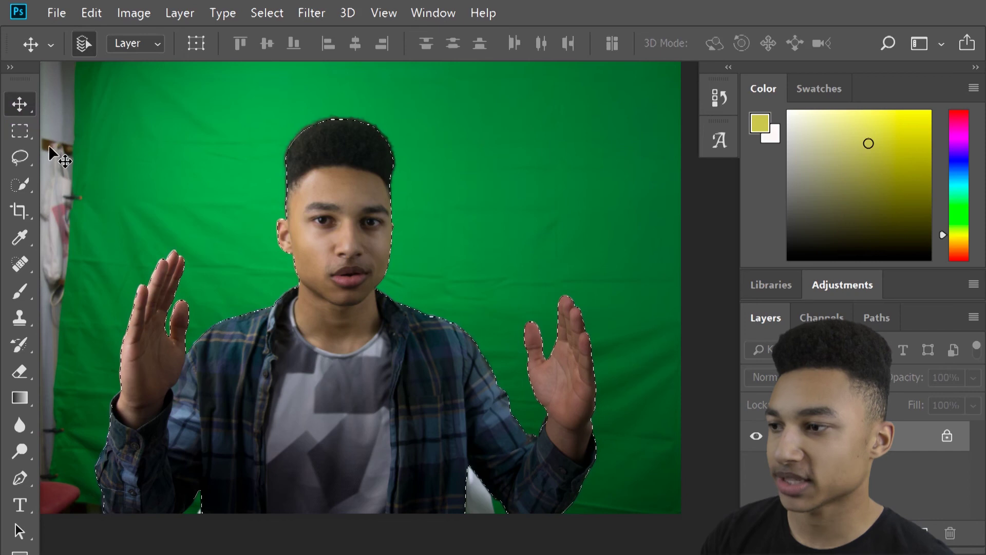
drag(374, 369, 455, 319)
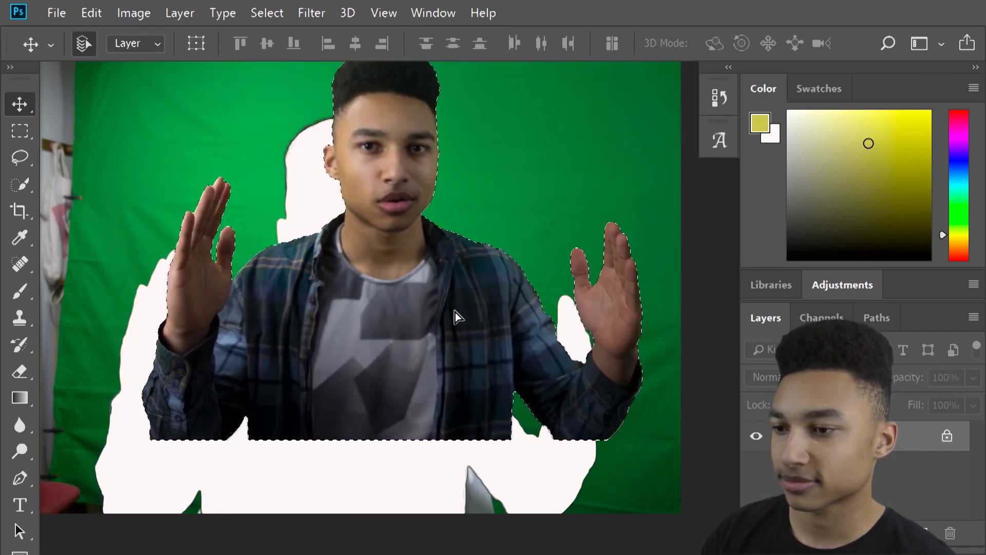
key(ctrl+z)
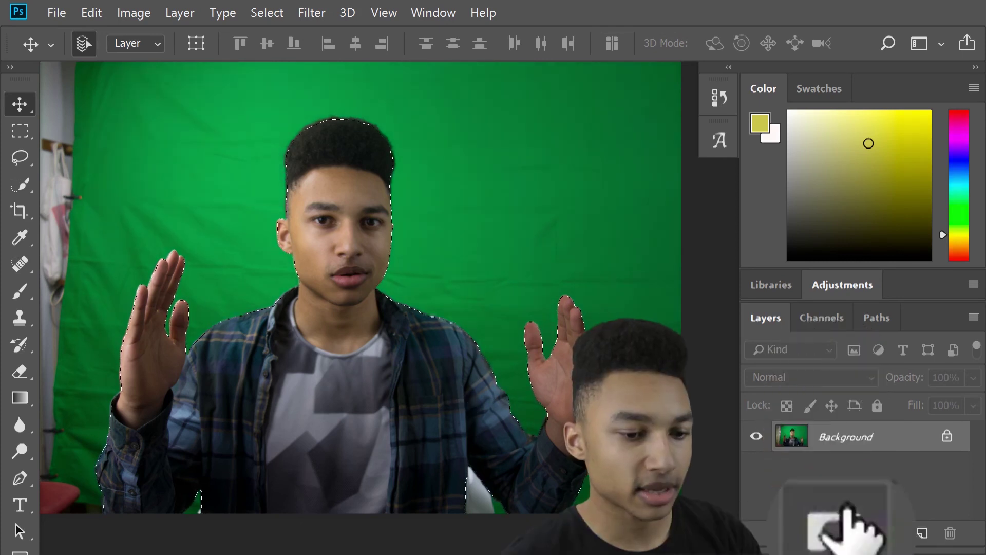
Step: Hide the green background by adding a layer mask from the loaded person selection
click(840, 532)
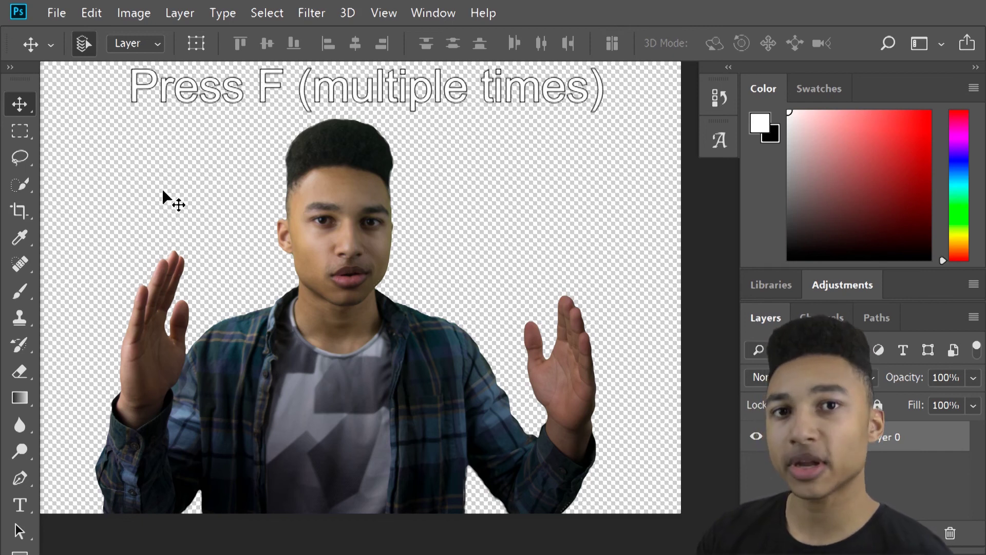
Step: Return to the standard screen mode and open the background image dark_spot_background_texture_50611_1920x1080.jpg
key(f)
key(f)
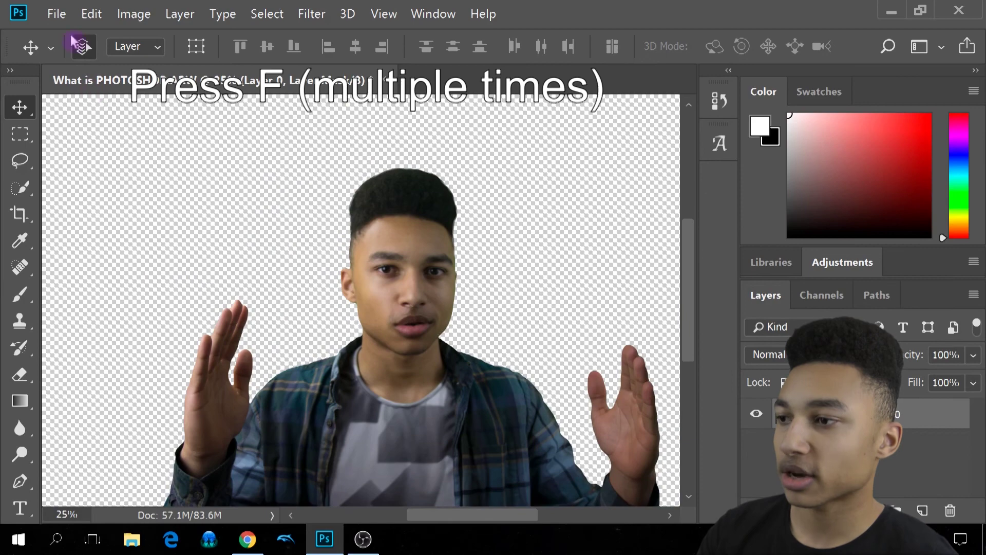
click(57, 14)
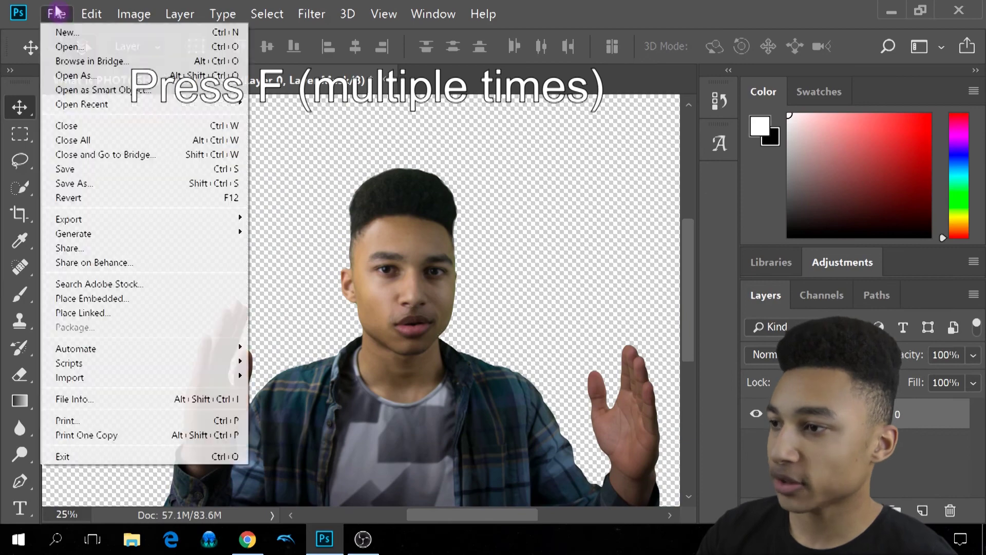
click(73, 47)
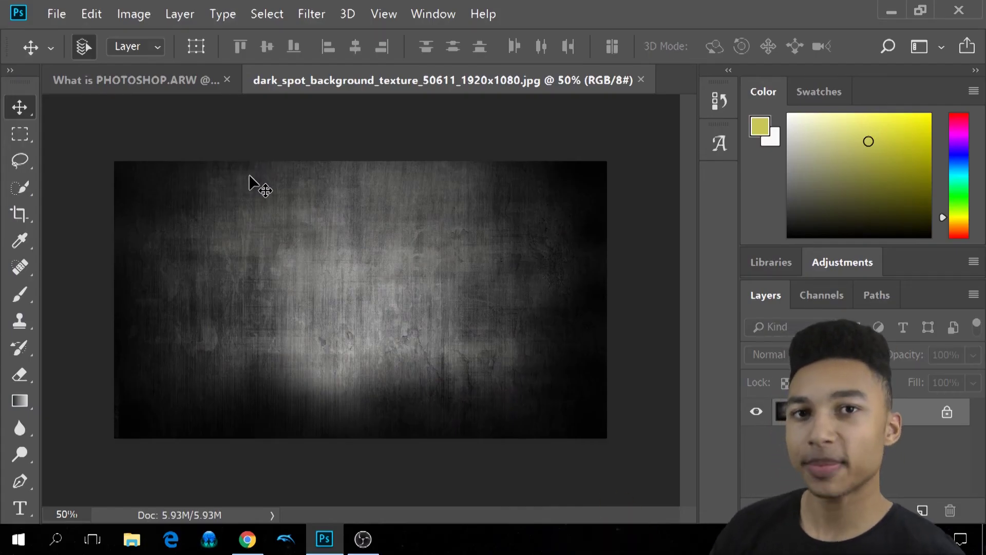
Step: In the What is PHOTOSHOP.ARW document, marquee-select the area around the cut-out person and copy it merged
click(174, 78)
click(20, 133)
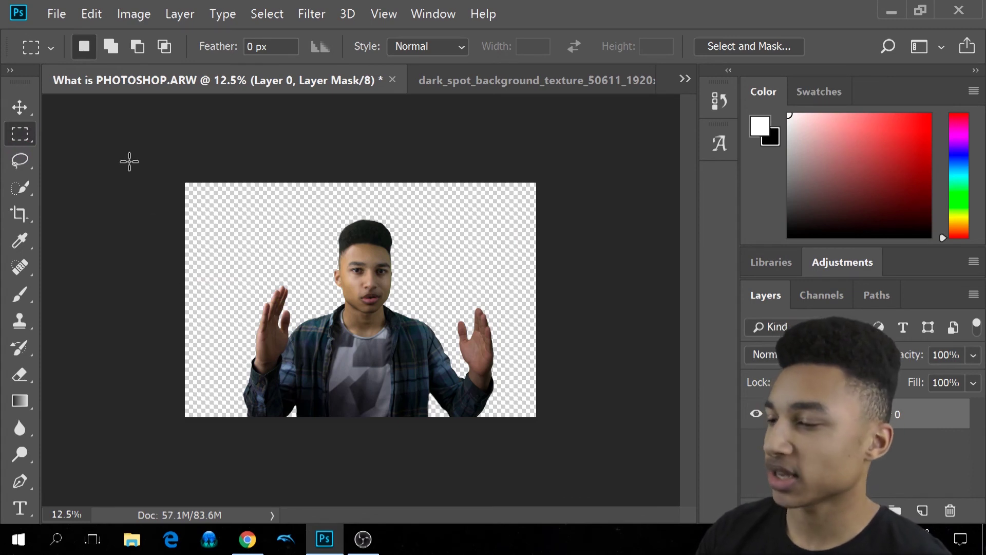
drag(205, 193, 516, 422)
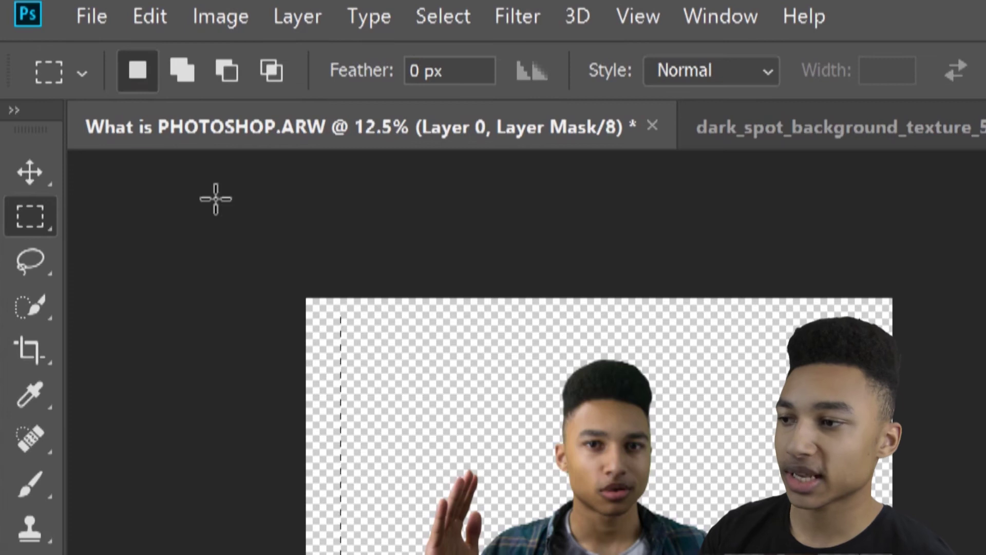
click(91, 9)
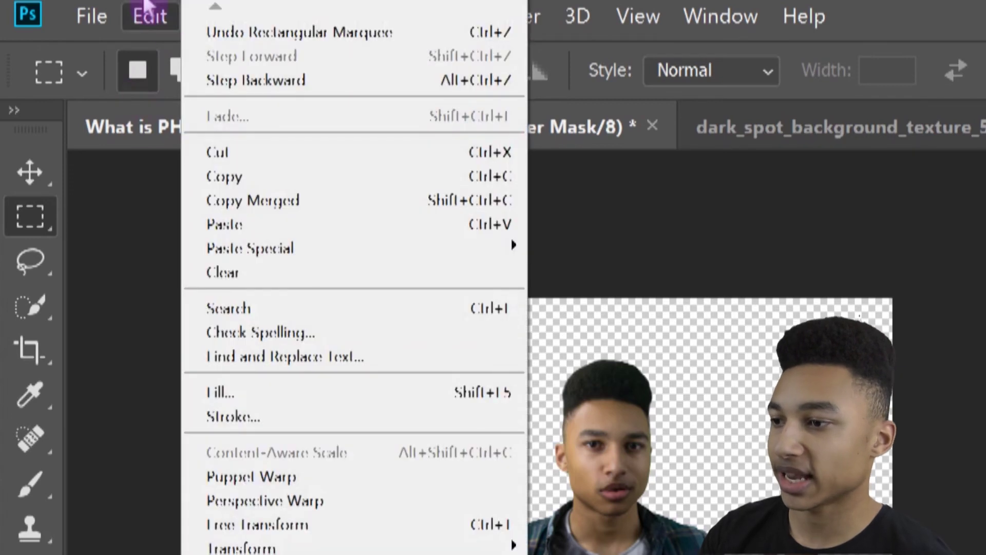
click(340, 200)
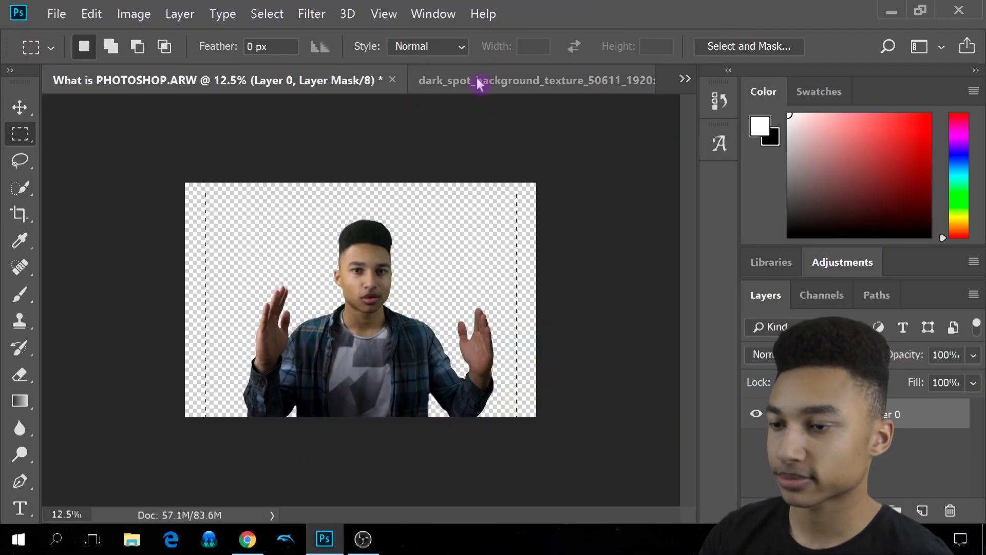
Step: Paste the copied person into the dark texture document and move the pasted layer up so the face sits over the background
click(480, 84)
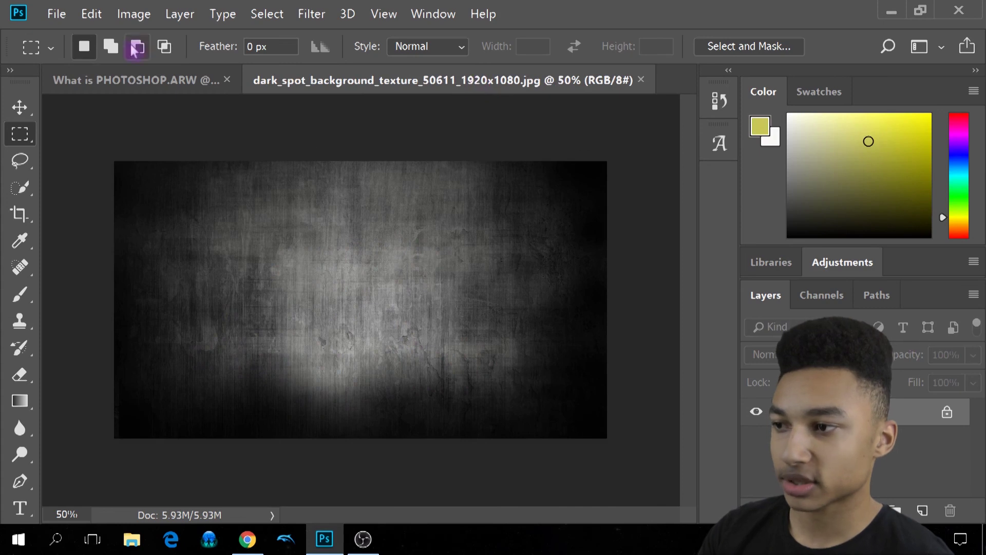
click(91, 15)
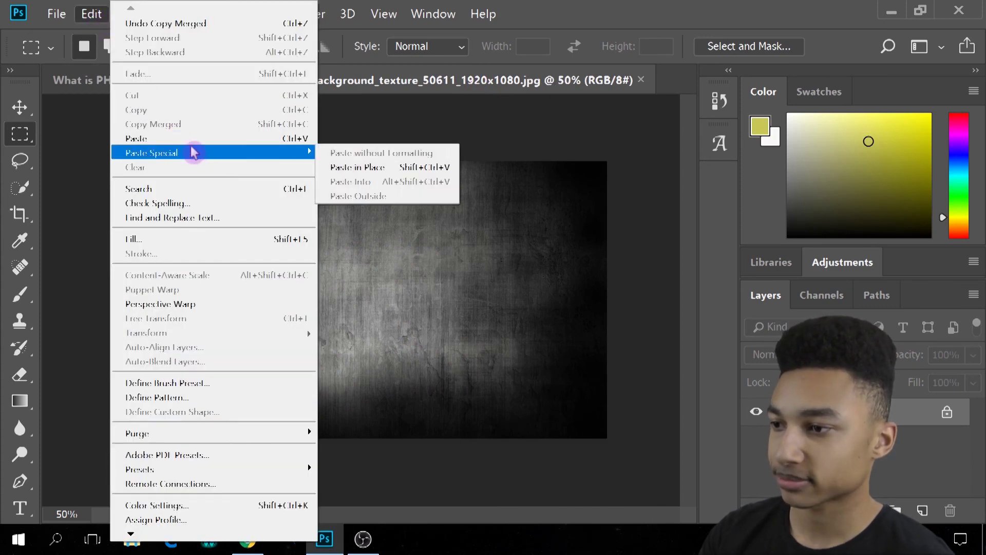
click(189, 138)
key(v)
drag(465, 295, 293, 235)
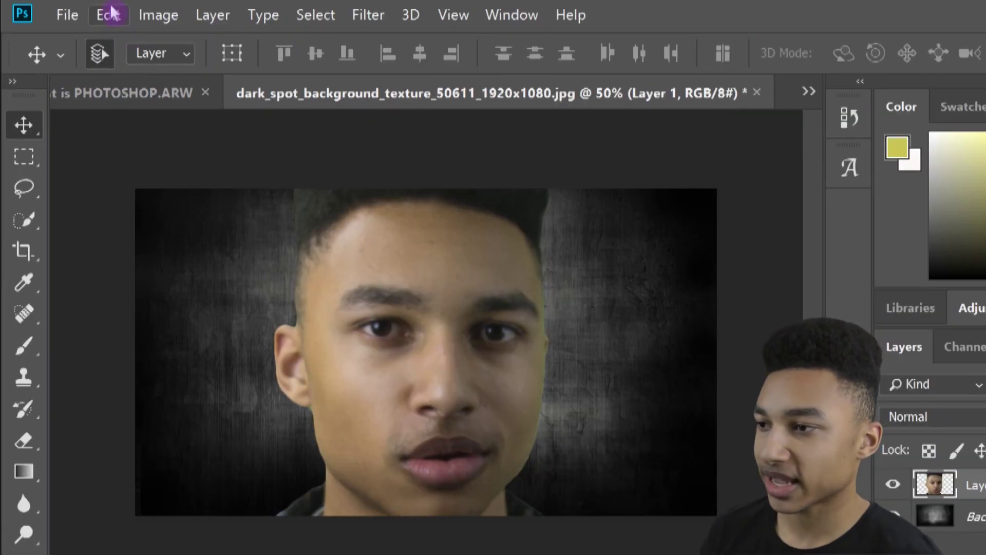
Step: Start a Scale transform on the pasted person and shrink the layer proportionally to about 38.74%
click(92, 14)
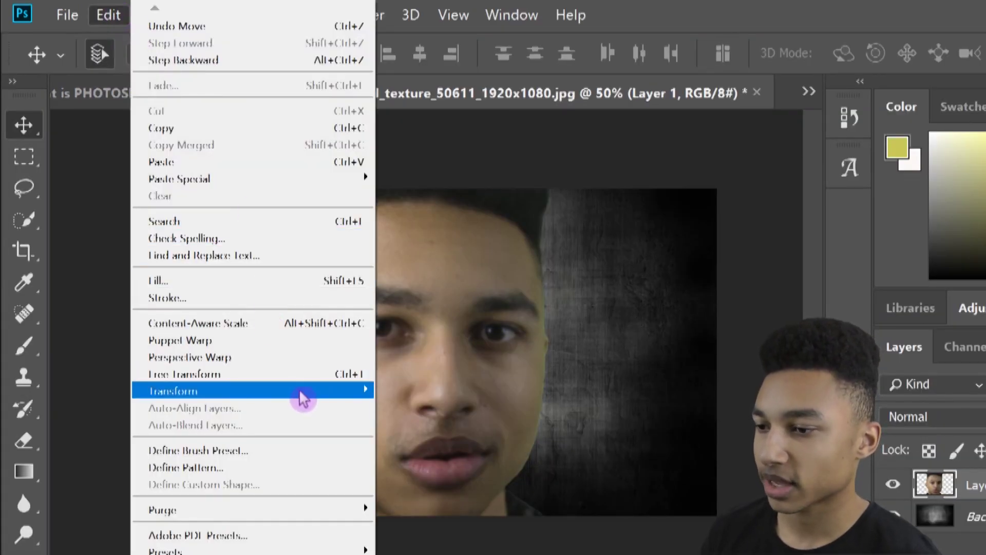
mouse_move(303, 391)
click(402, 414)
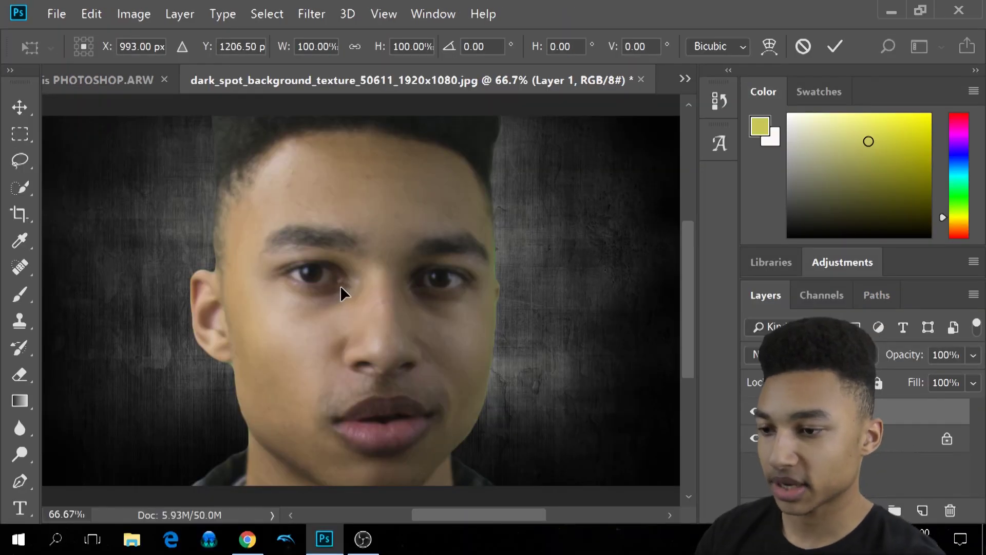
key(ctrl+minus)
key(ctrl+minus)
key(ctrl+minus)
key(ctrl+minus)
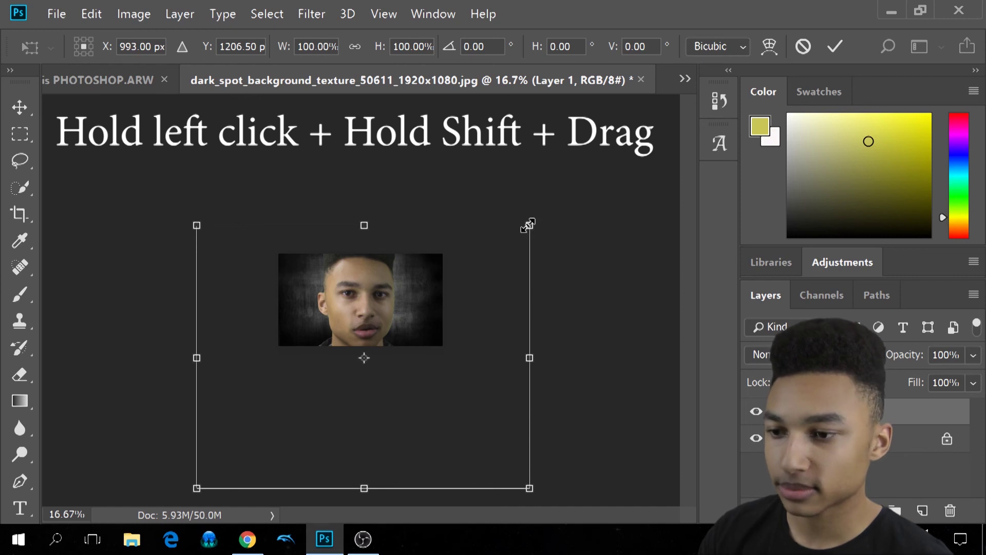
drag(528, 225, 337, 400)
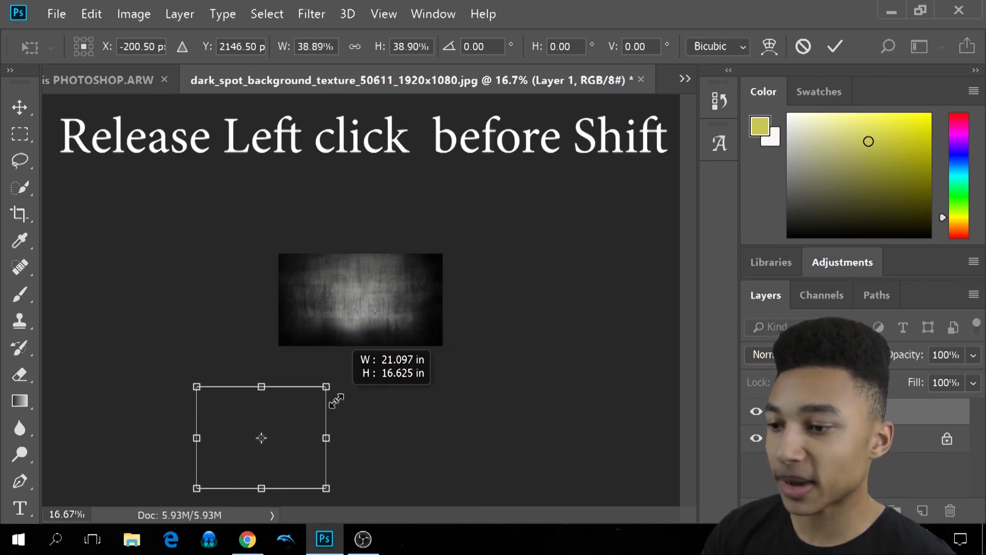
drag(337, 401, 335, 403)
Step: Center the person on the dark background, scale the layer further to about 32.85%, and apply the transform
drag(296, 431, 395, 304)
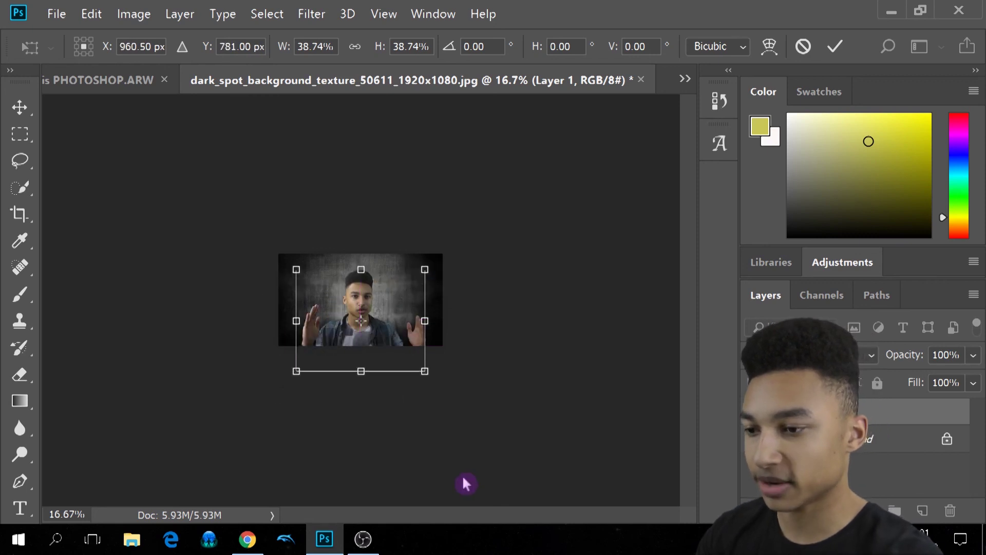
scroll(462, 475, up, 4)
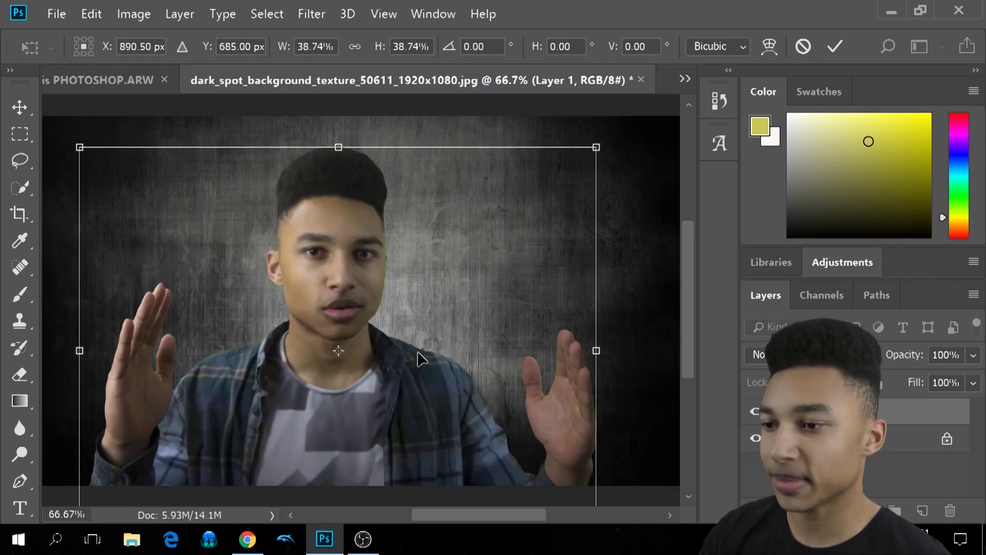
drag(595, 148, 580, 139)
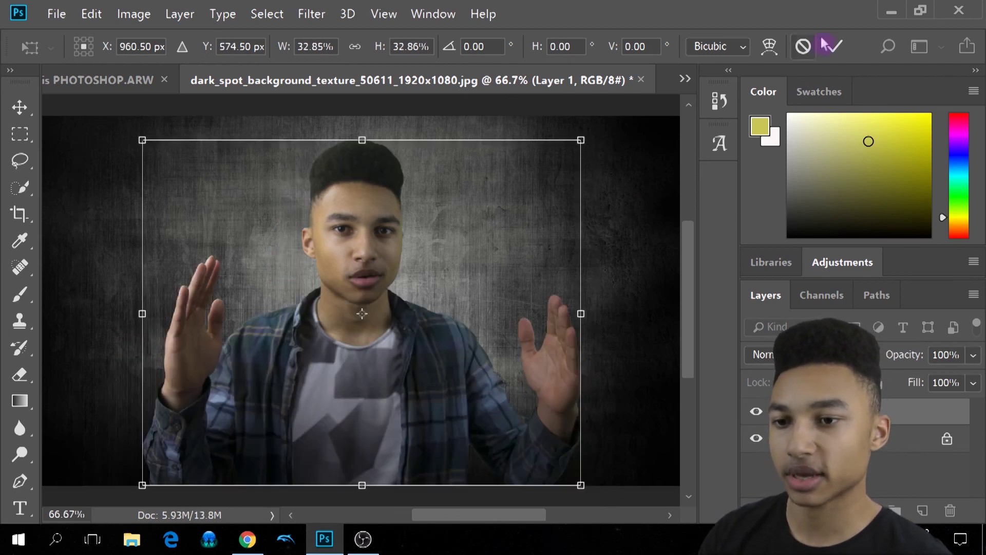
click(840, 45)
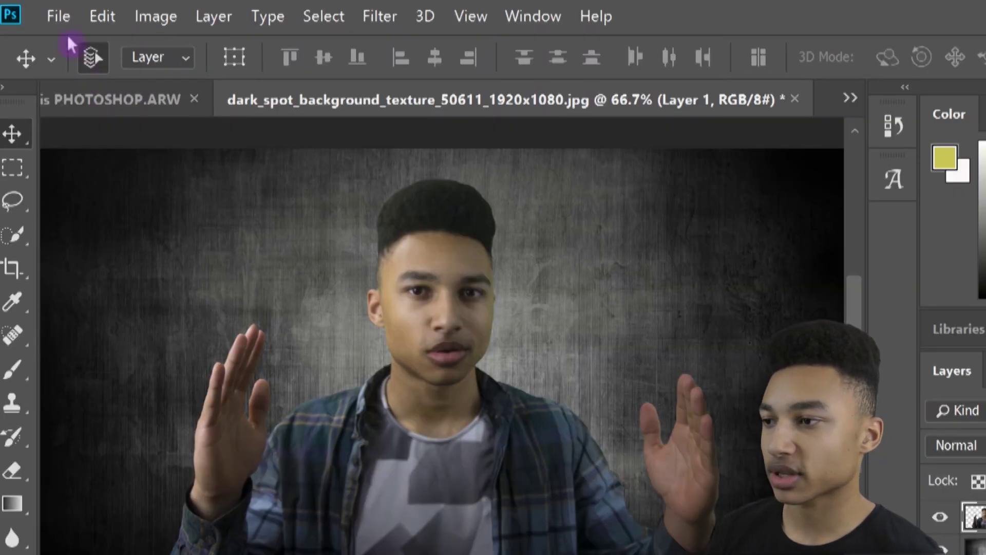
Step: Save the composite as dark_spot_background_texture_50611_1920x1080.psd with Maximize Compatibility on
click(58, 16)
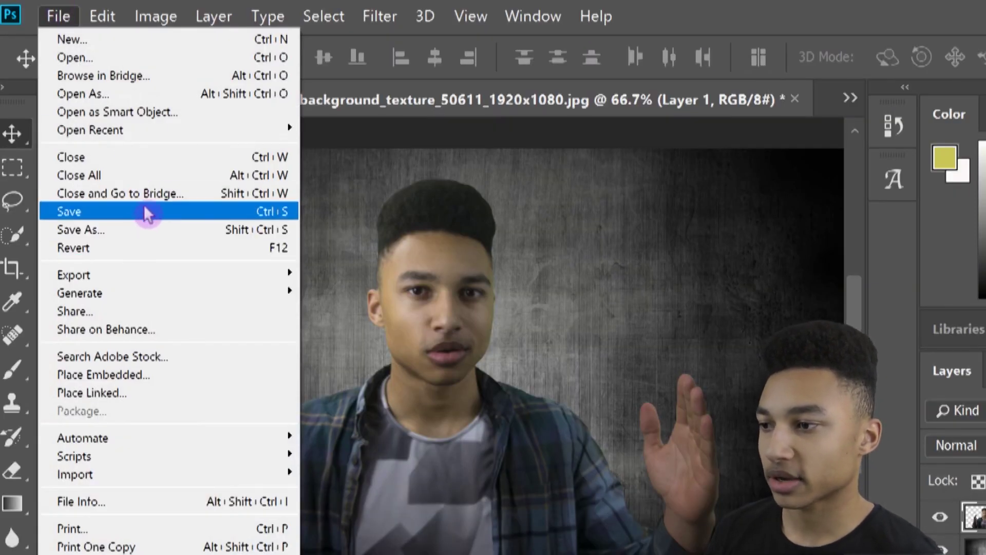
click(148, 213)
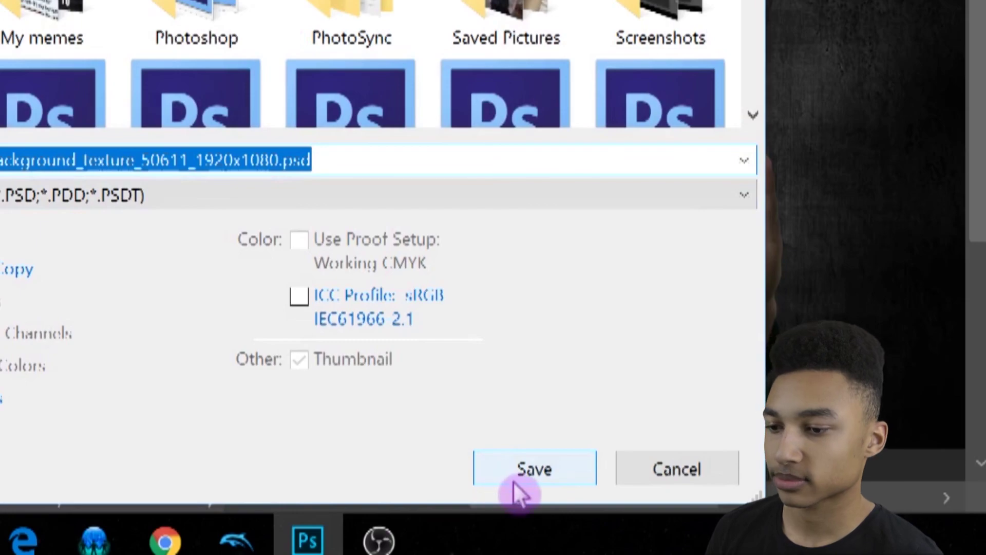
click(514, 481)
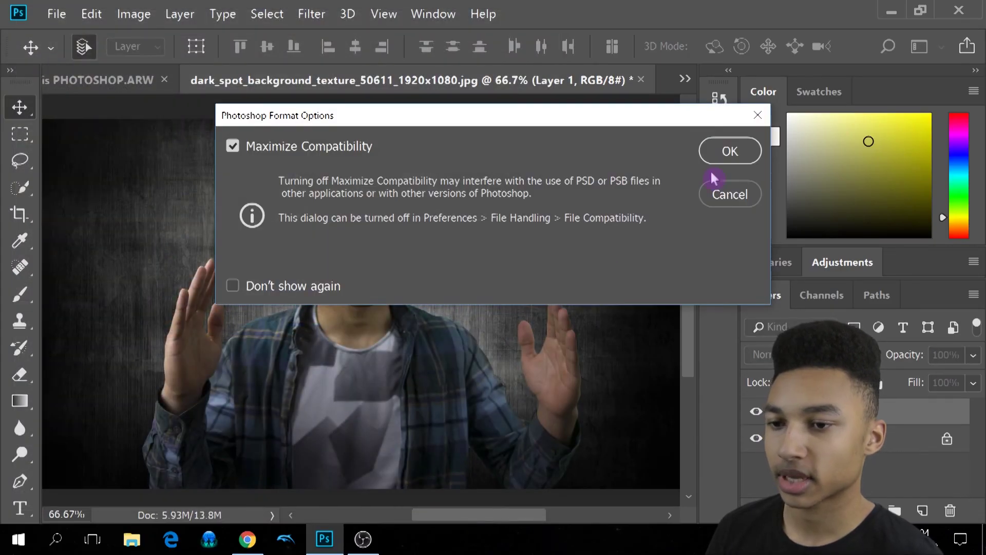
click(725, 154)
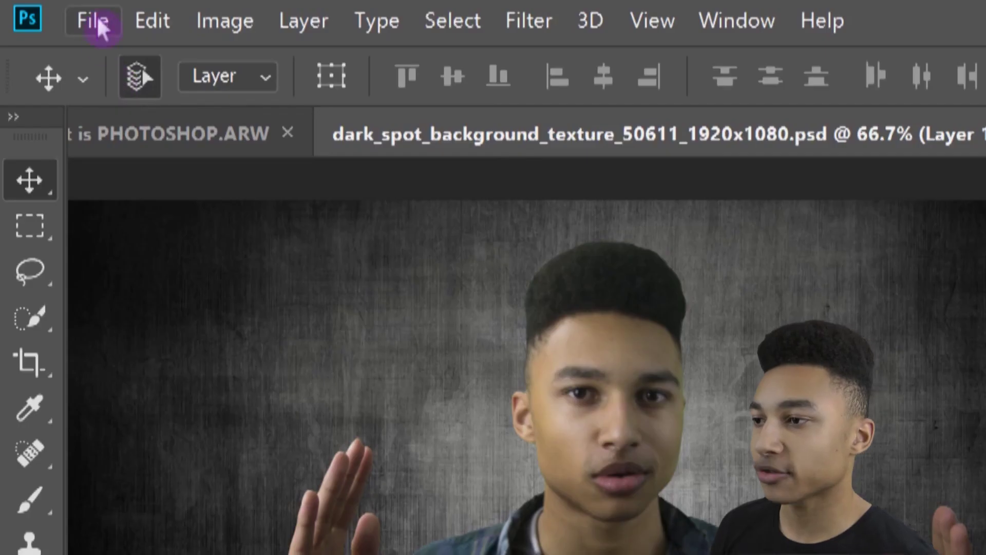
Step: Save another version of the composite as a JPEG at quality 12 (Maximum) in Progressive format with 3 scans
click(56, 13)
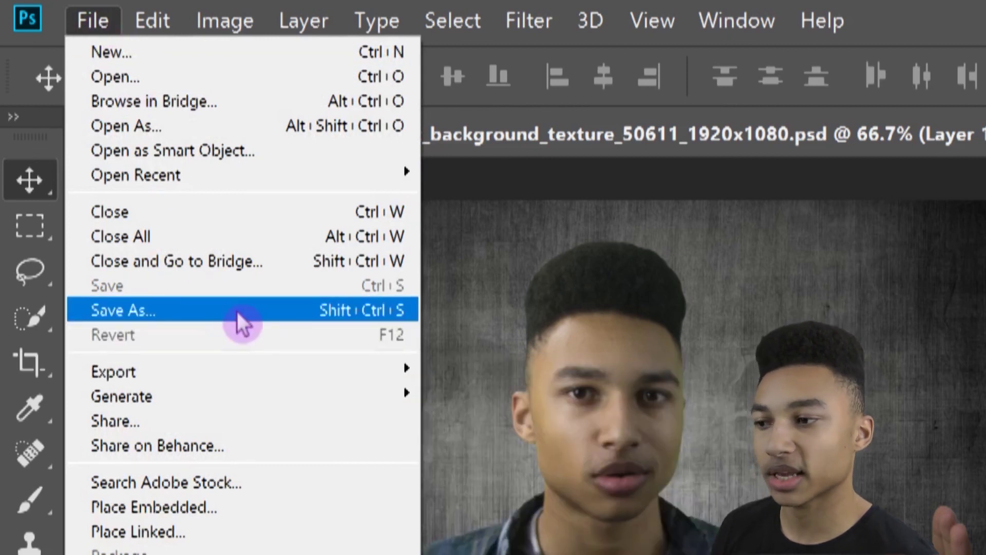
click(236, 311)
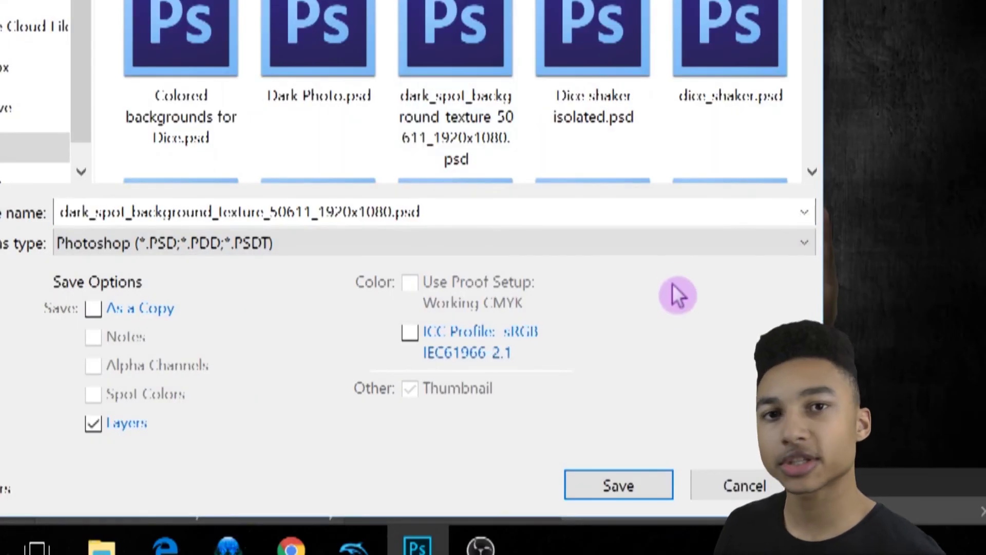
click(771, 239)
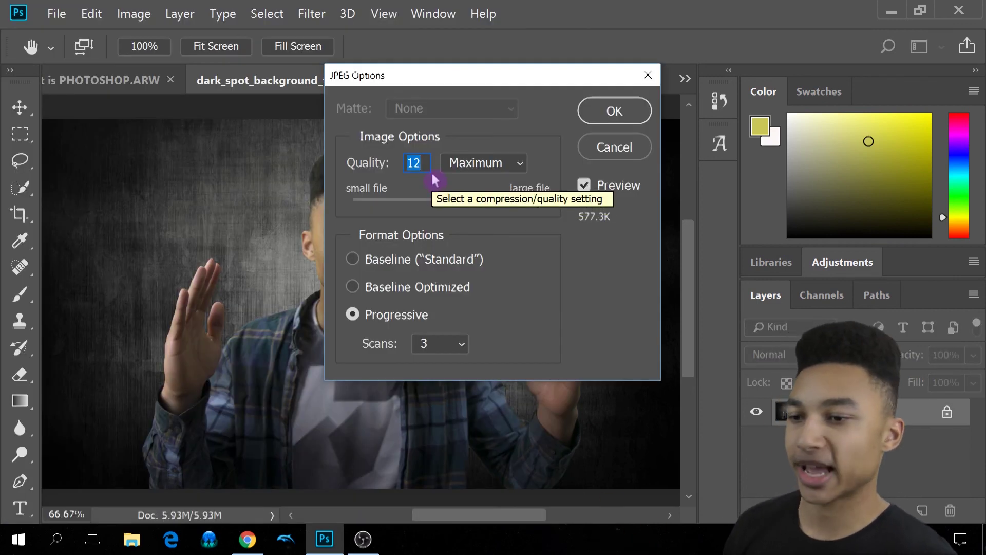
click(608, 121)
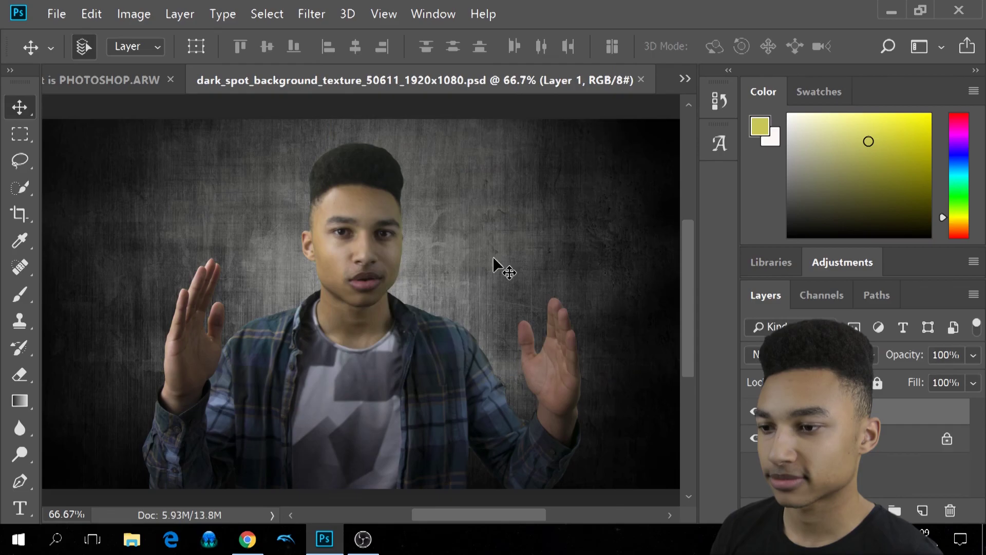